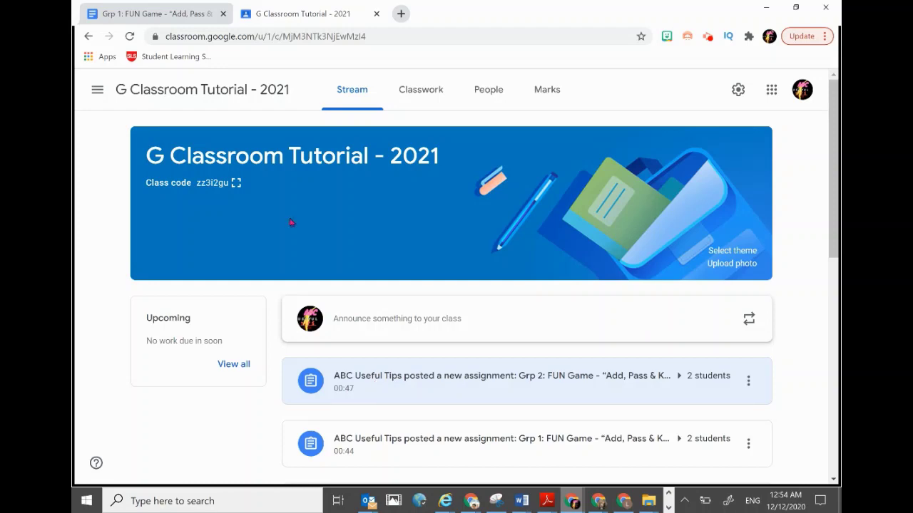
- Review the finished Group 1 game document, covering its picture, instructions and story table
click(178, 19)
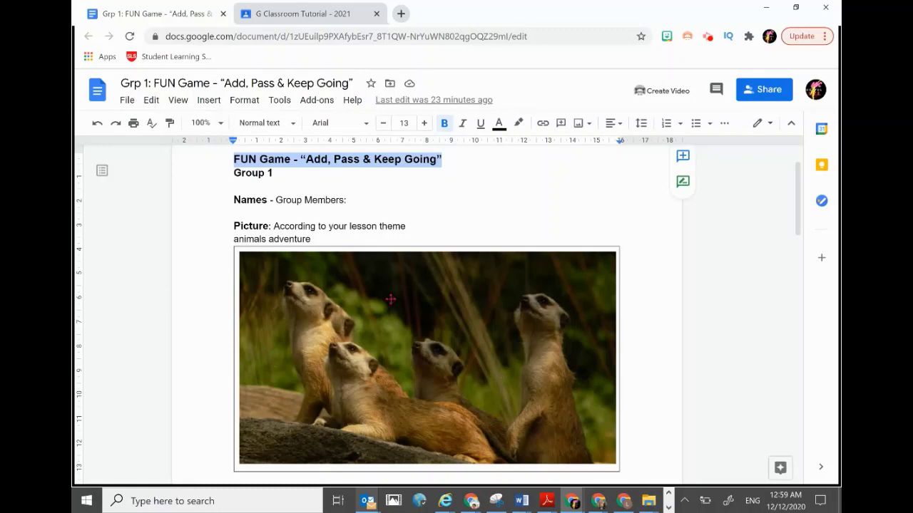
scroll(666, 292, down, 3)
scroll(464, 348, down, 2)
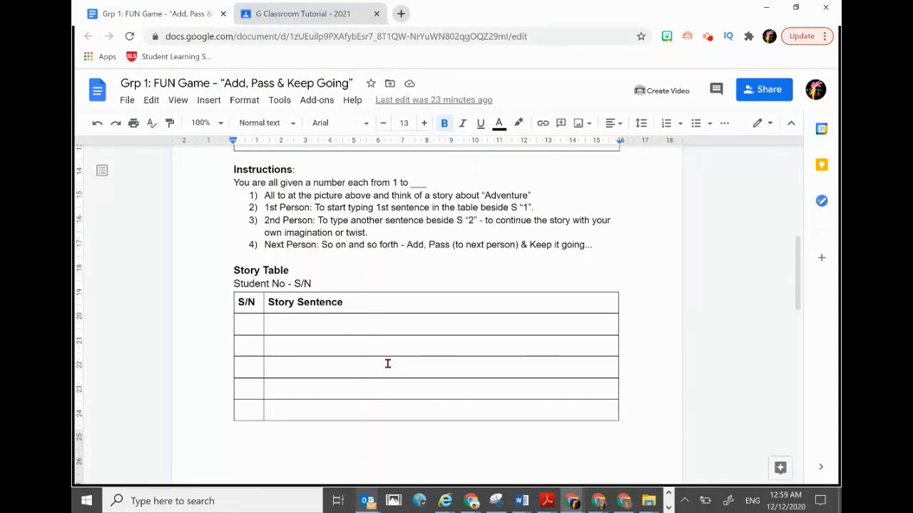
scroll(652, 286, up, 3)
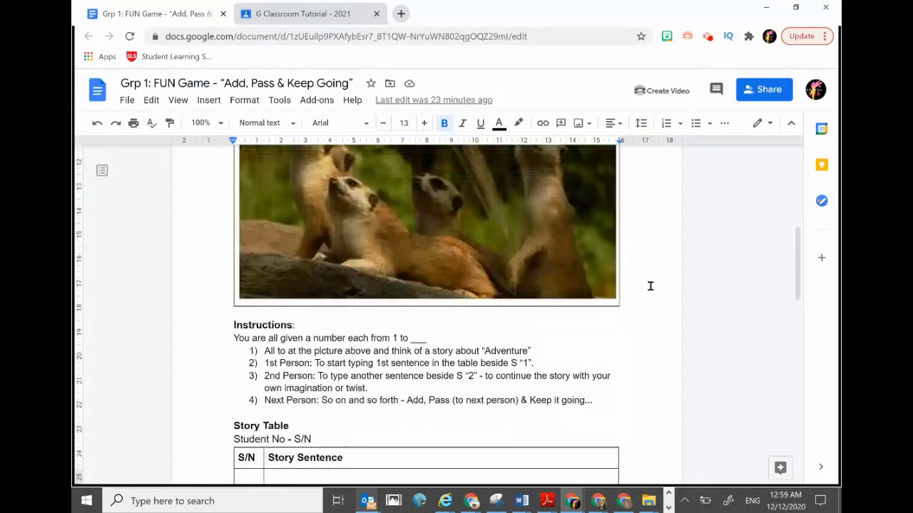
scroll(634, 302, down, 2)
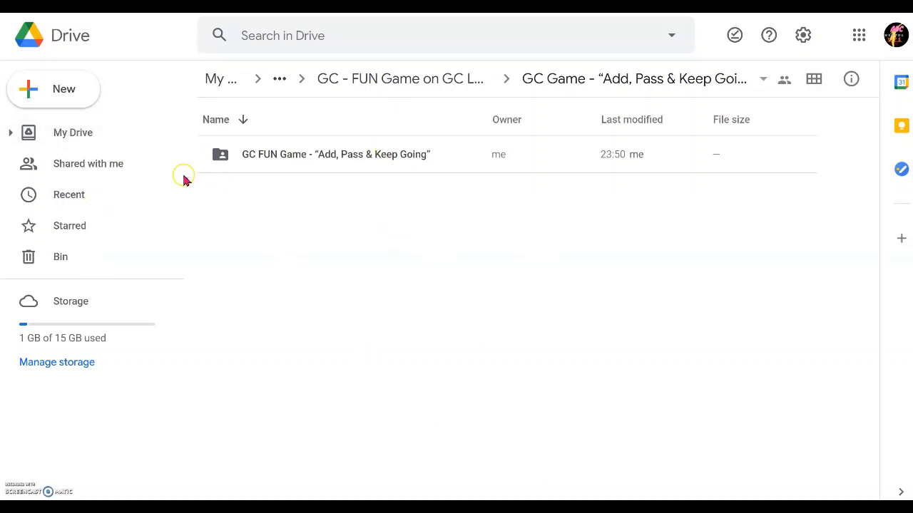
- Create a new Google Docs document in the game folder with the headings "FUN Game - “Add, Pass & Keep Going”" and "Group 1"
click(65, 92)
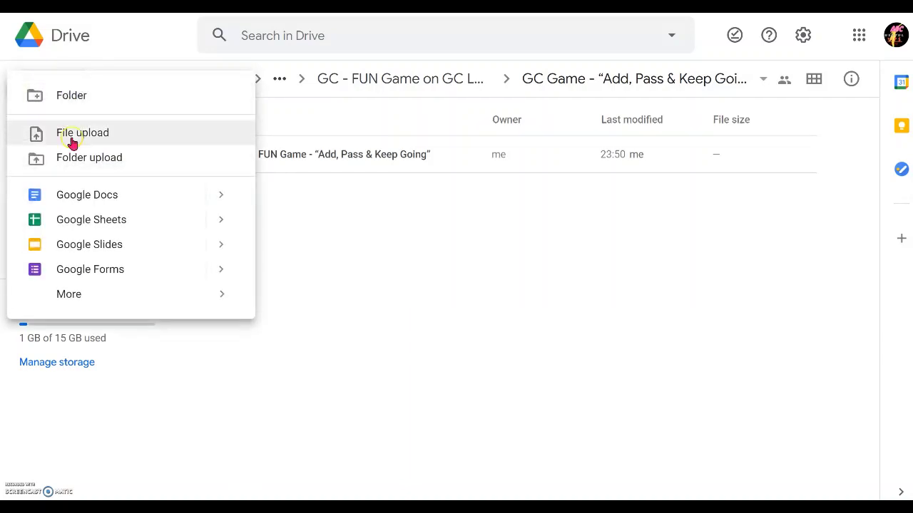
click(87, 196)
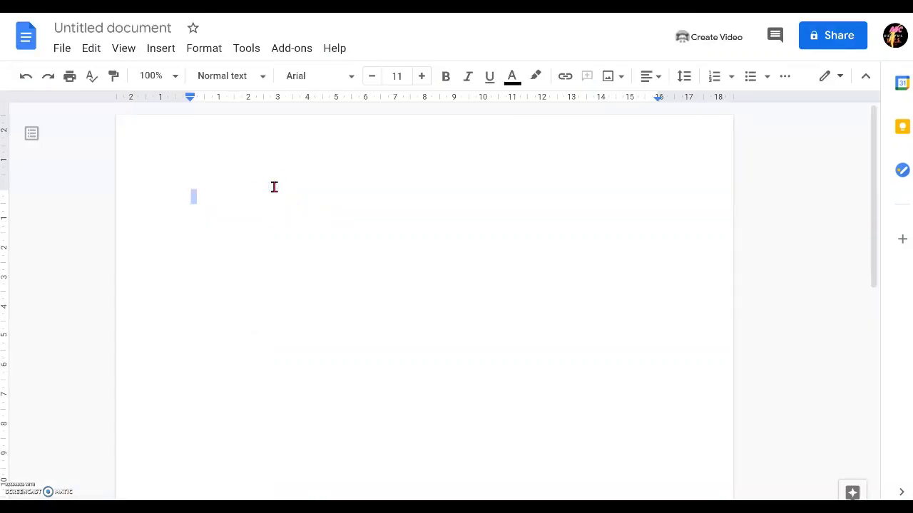
text(FUN Game - "Add, Pass & Keep Going" Group 1)
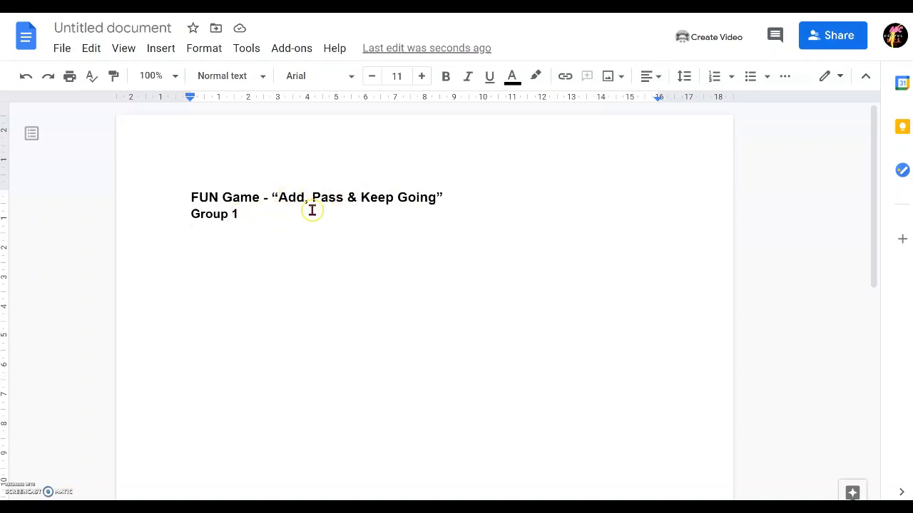
drag(191, 216, 238, 216)
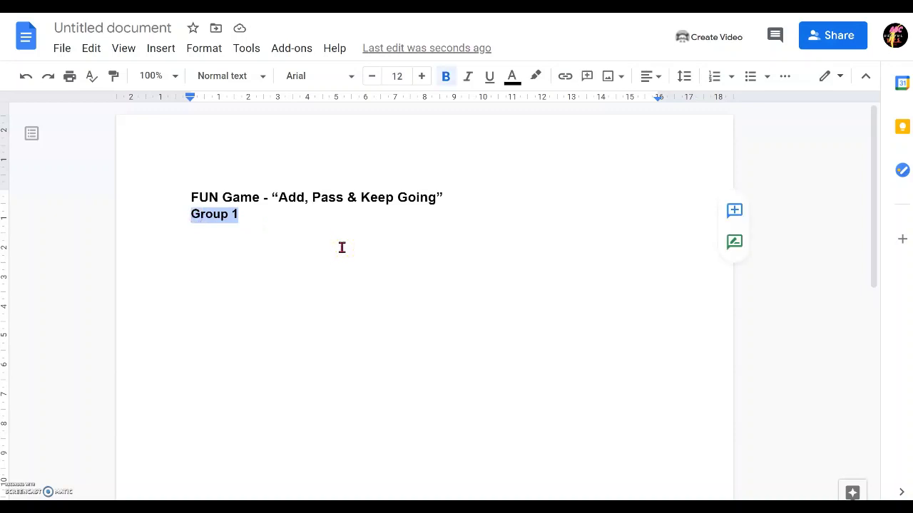
click(347, 199)
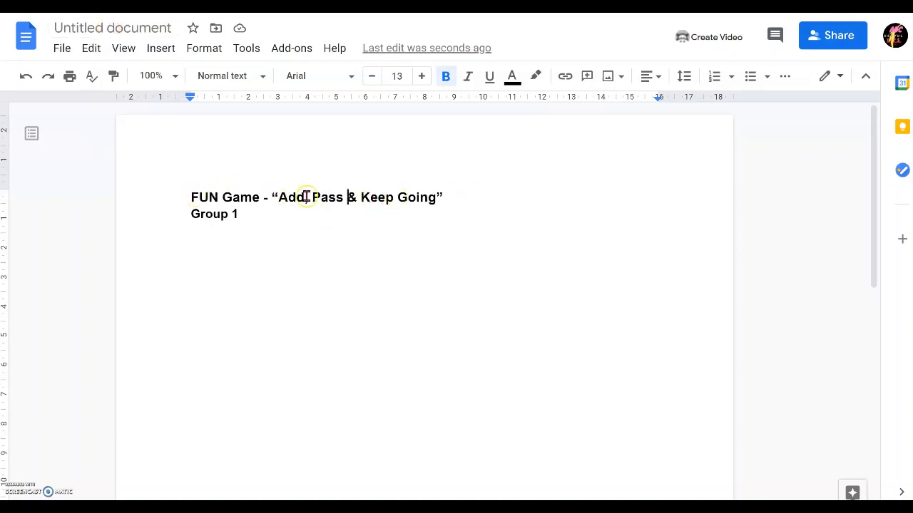
- Name the document "Group 1: FUN Game - “Add, Pass & Keep Going”"
click(121, 28)
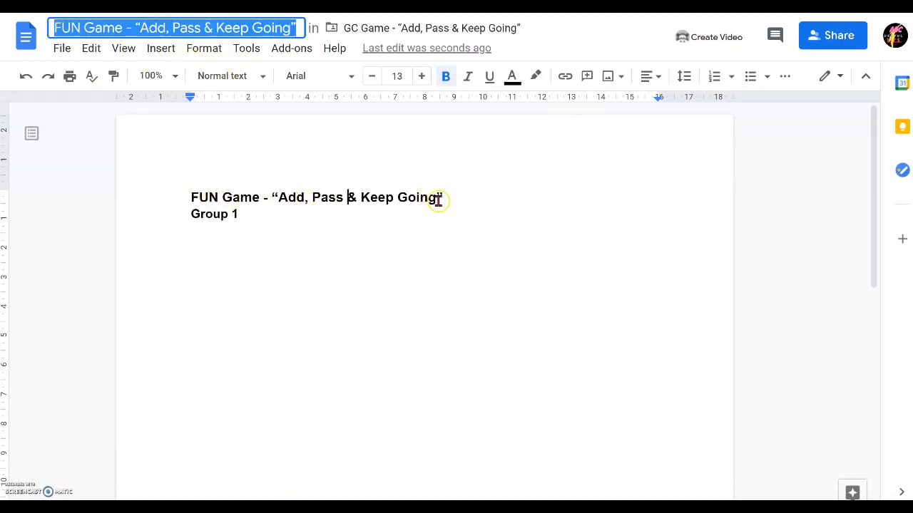
click(102, 28)
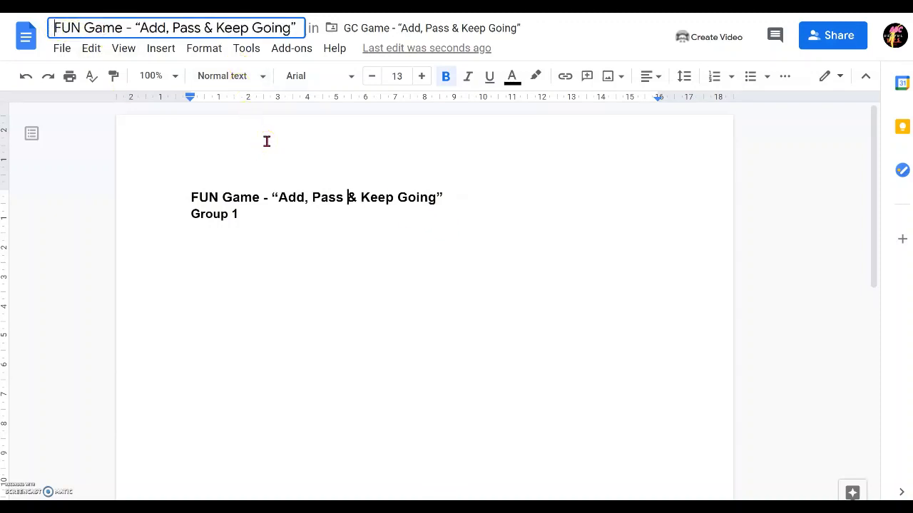
text(Group 1)
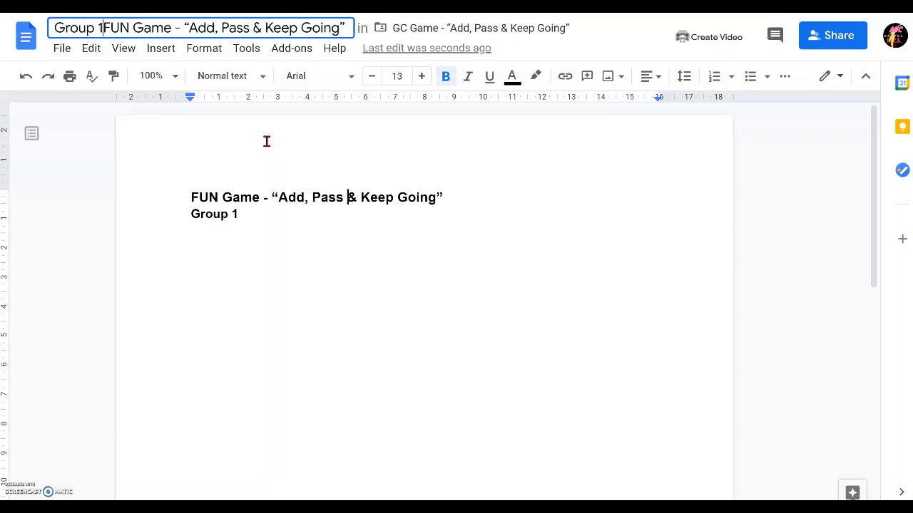
text(:)
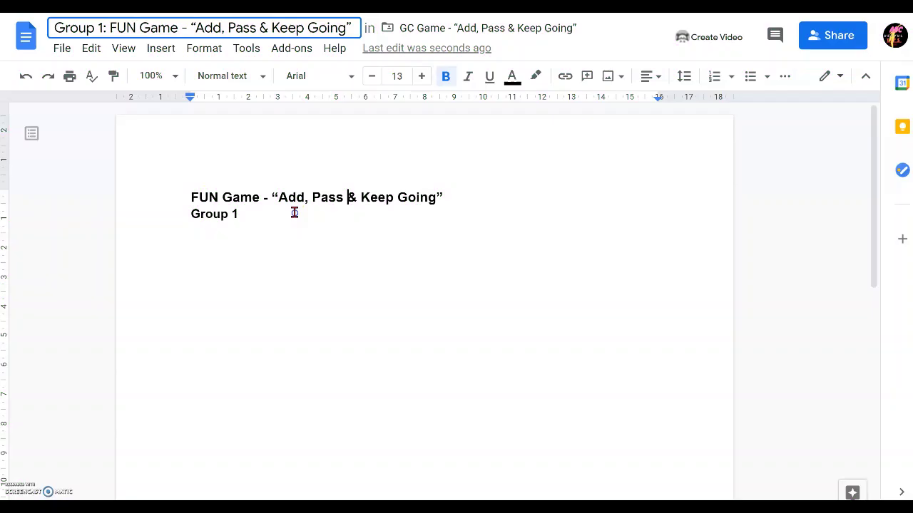
- Add the lines "Names - Group Members:" and "Picture: According to your lesson theme" below the Group 1 heading
click(241, 214)
click(634, 337)
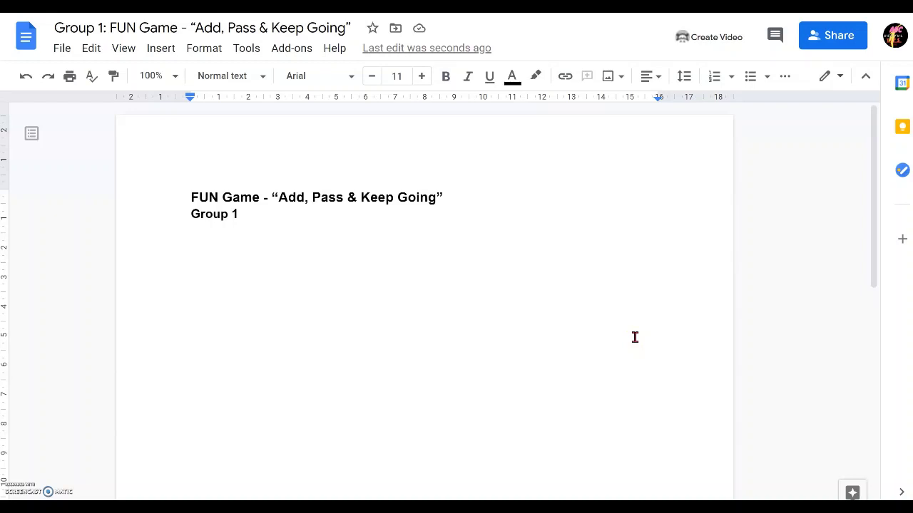
text(Names - Group Members:   Picture: According to your lesson theme)
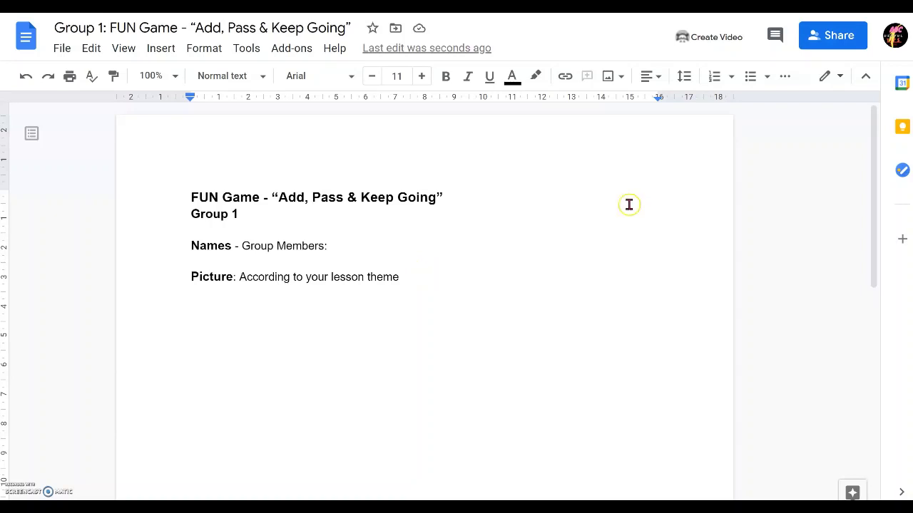
- Search the web for an "animals adventure" image to insert on the empty line below the Picture line
drag(256, 298, 552, 383)
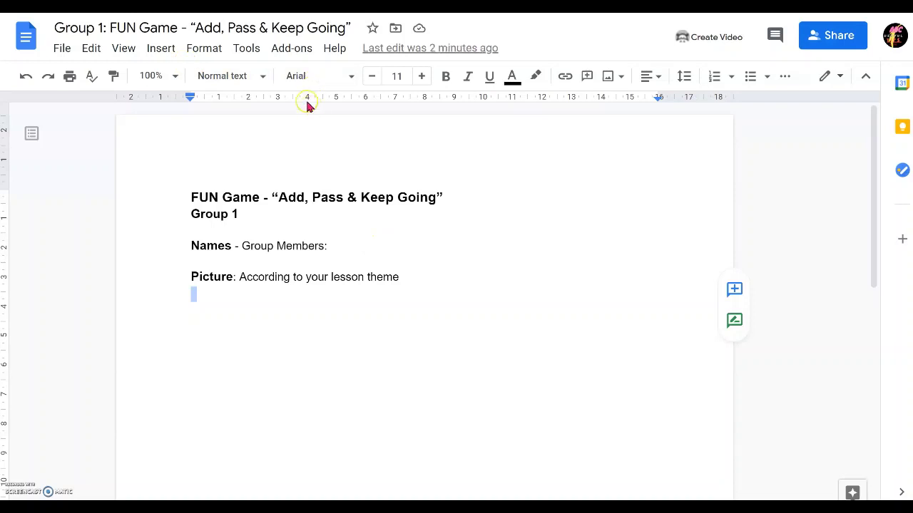
click(161, 52)
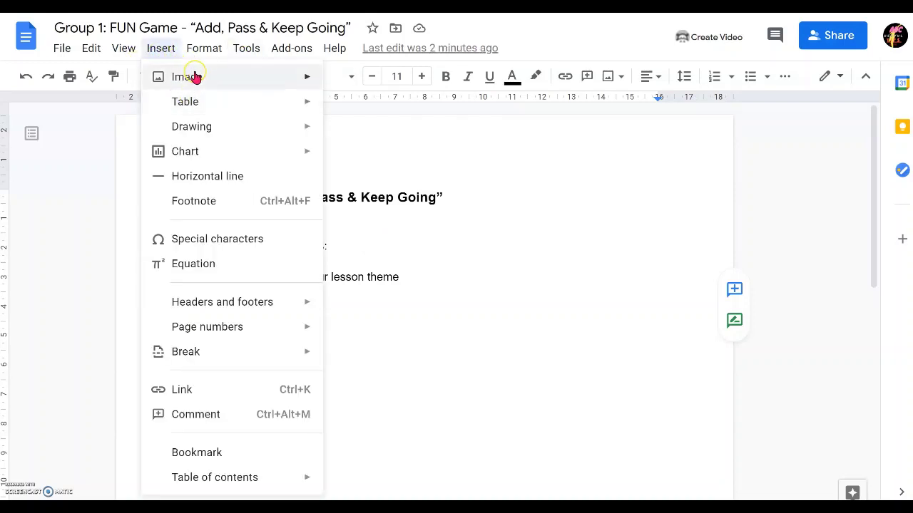
mouse_move(193, 74)
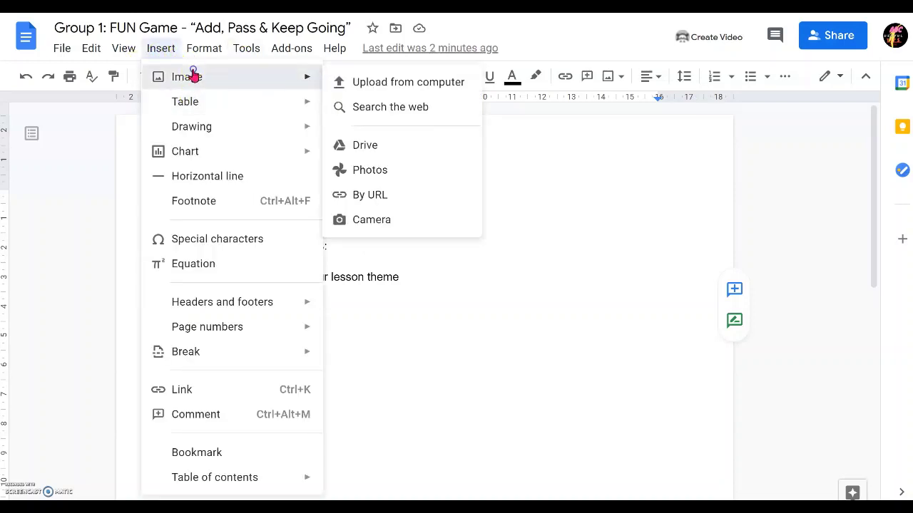
click(403, 114)
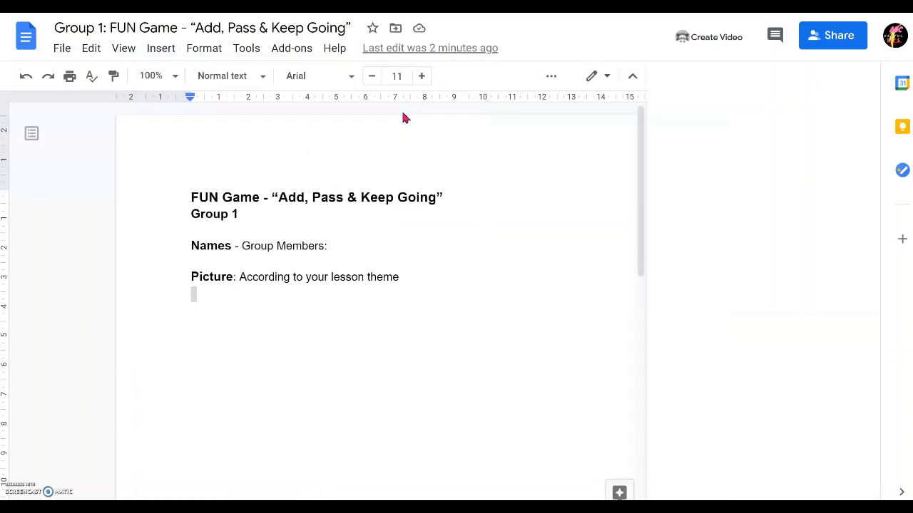
text(anmim)
key(BackSpace)
key(BackSpace)
key(BackSpace)
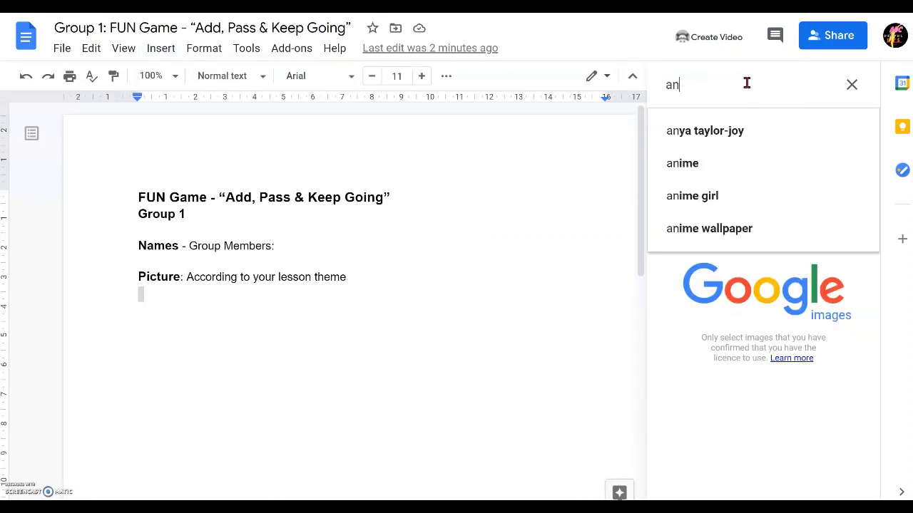
text(imals ad)
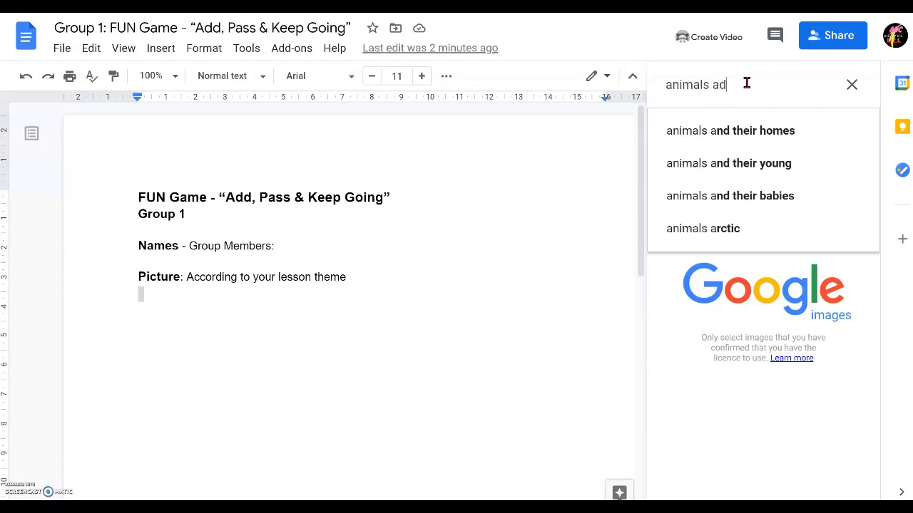
text(venture)
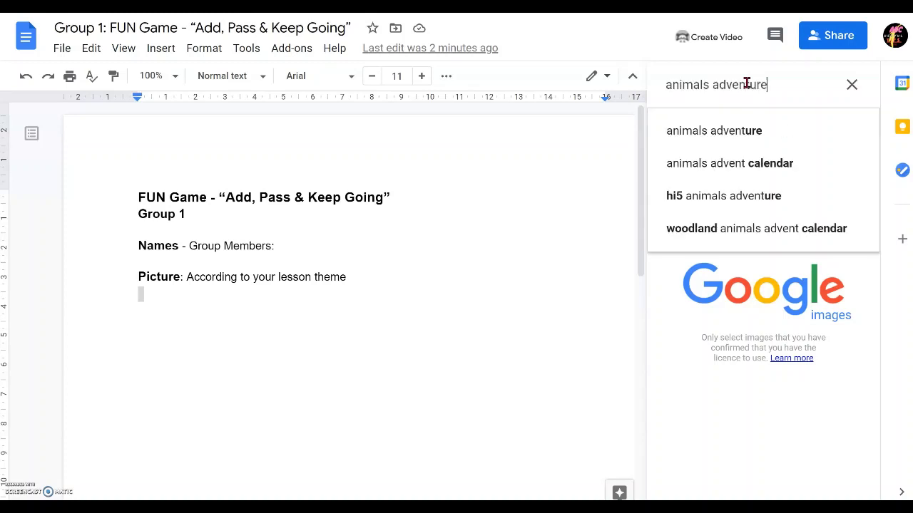
key(Return)
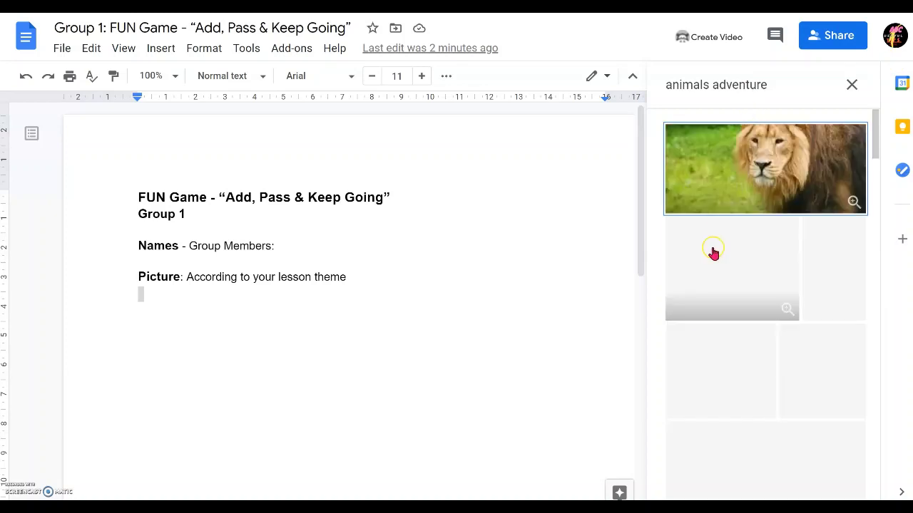
- Insert the photo of the meerkat group from the image results below the Picture line
scroll(775, 227, down, 2)
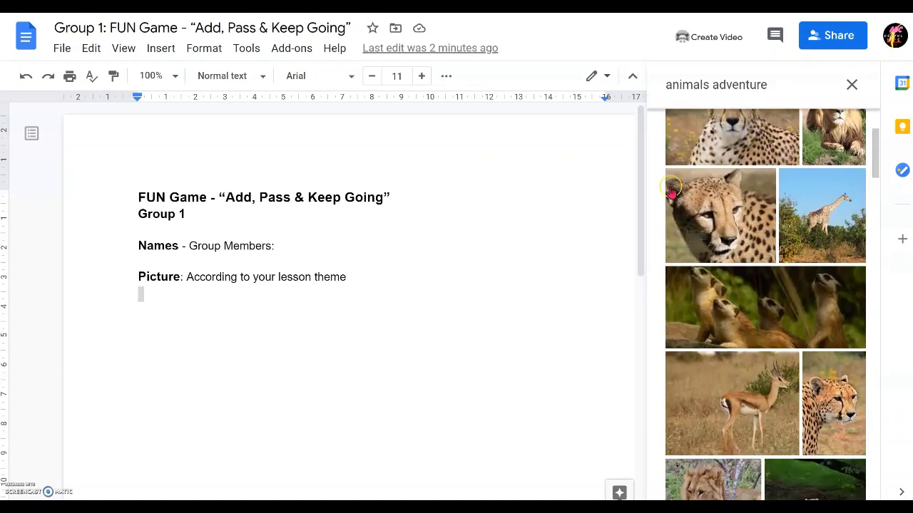
click(784, 311)
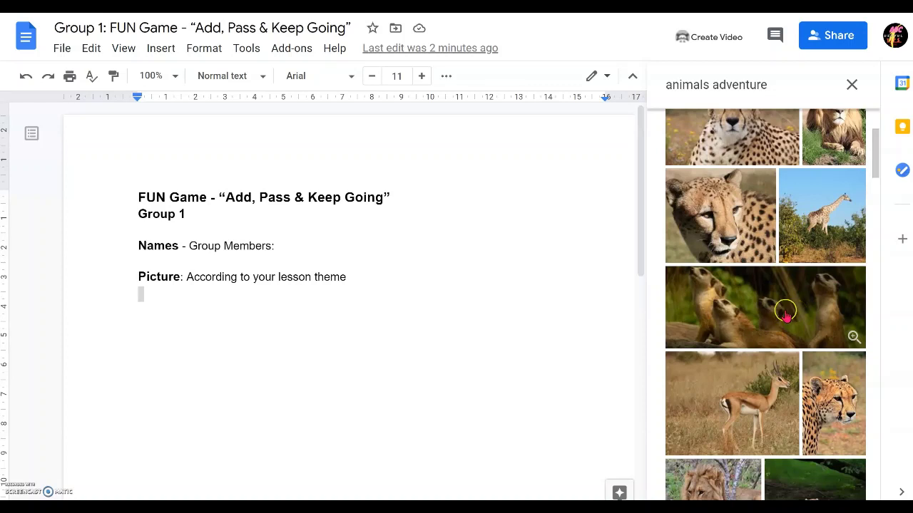
click(774, 322)
click(777, 323)
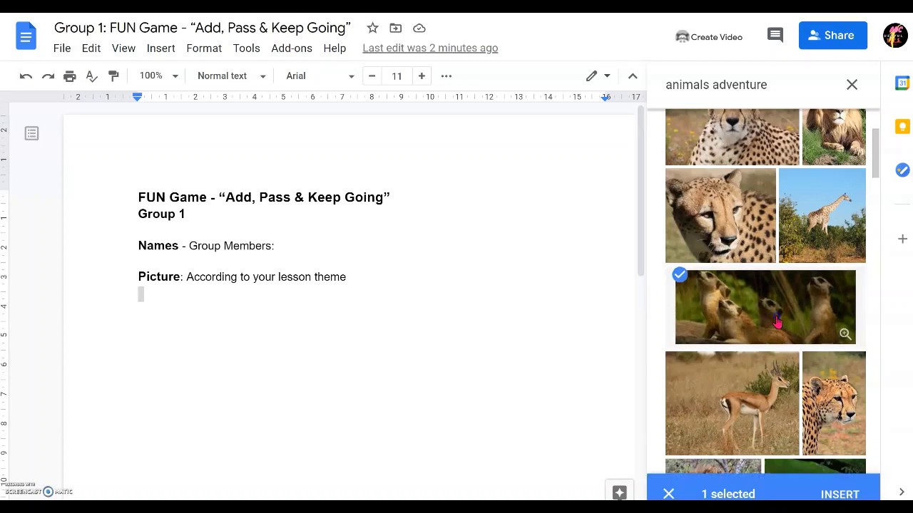
drag(760, 311, 149, 318)
click(350, 287)
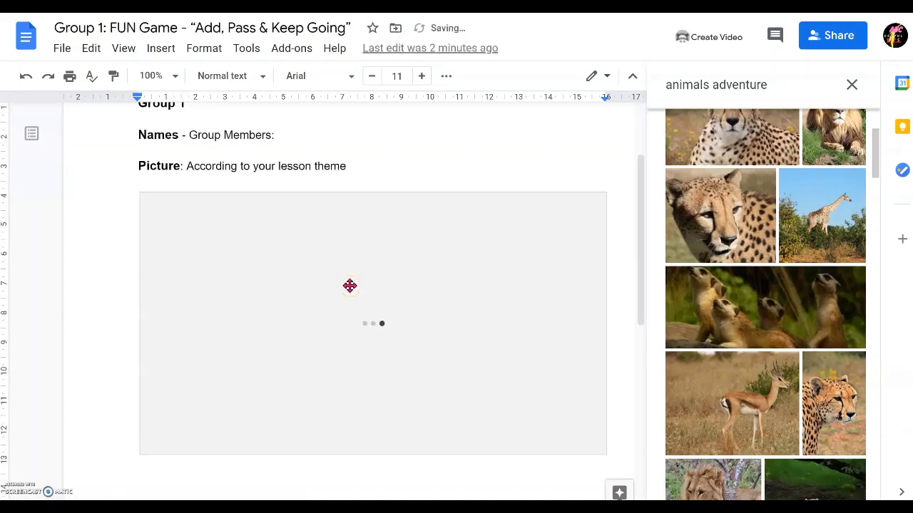
- Add an "Instructions:" section below the meerkat picture with the student numbering line and the four numbered game rules
scroll(379, 386, down, 3)
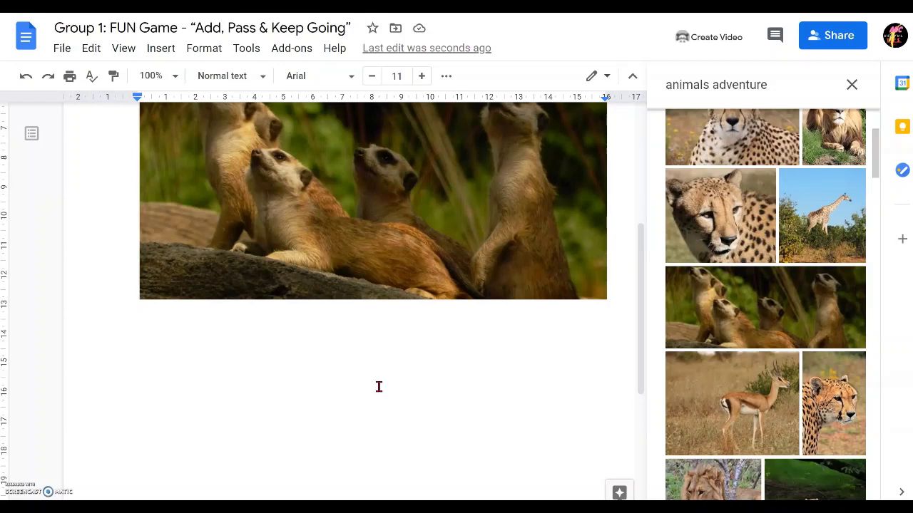
click(232, 324)
text(Instructions:)
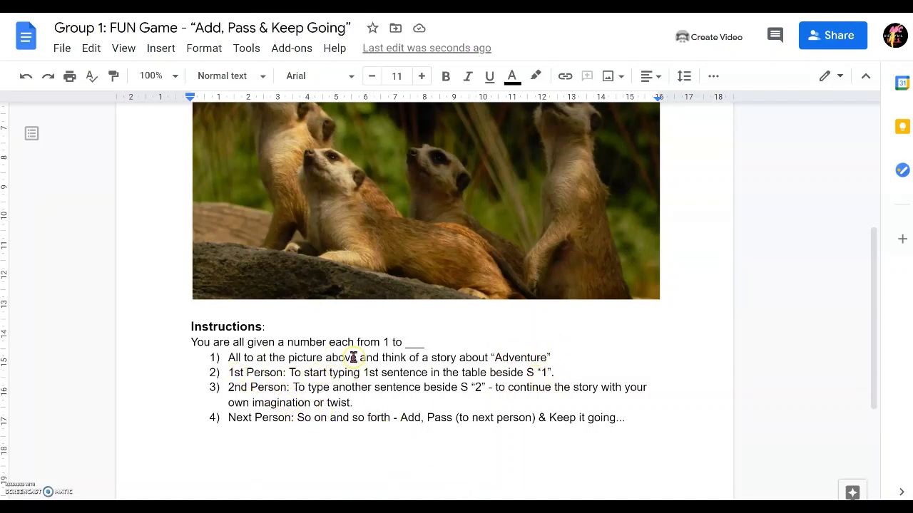
- Go over the wording of the second and third instructions about continuing the story
drag(364, 372, 427, 372)
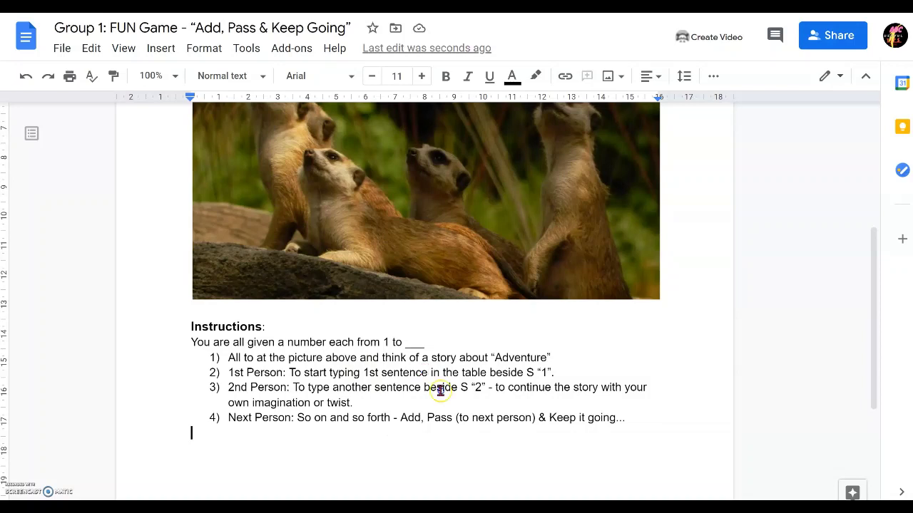
click(258, 387)
drag(335, 389, 425, 387)
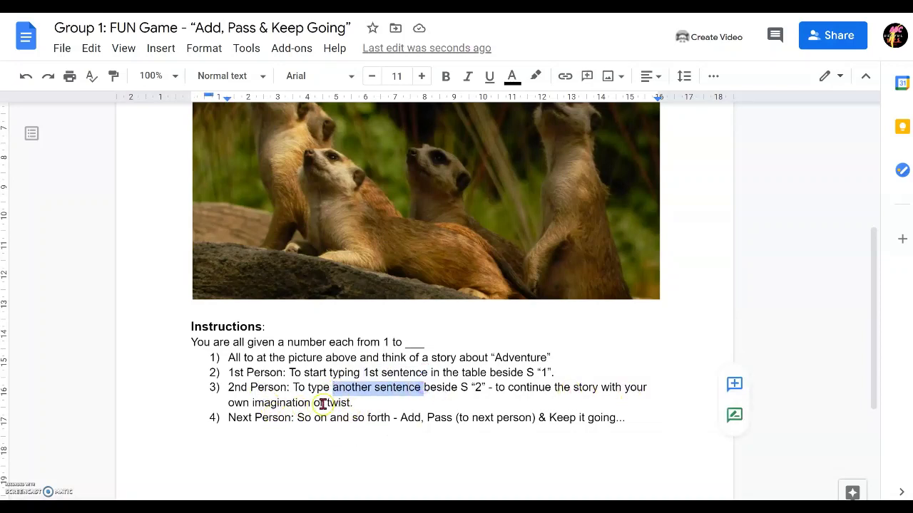
drag(327, 403, 353, 403)
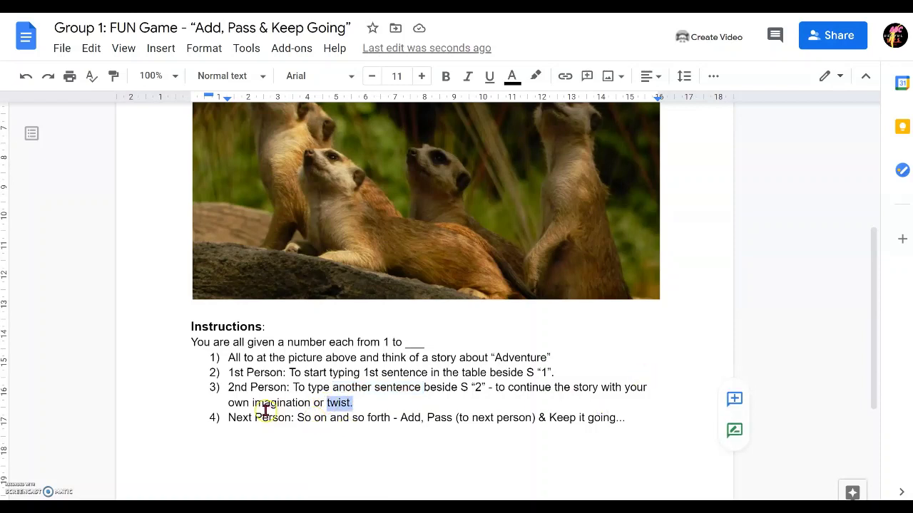
drag(225, 402, 310, 401)
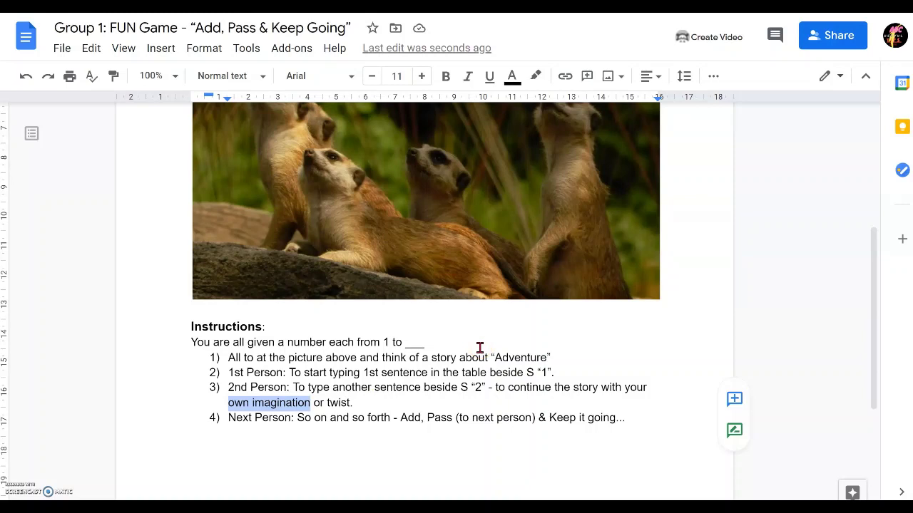
- Replace the full stop after "twist" in the third instruction with "- Need to flow."
click(383, 396)
key(Delete)
key(BackSpace)
key(Return)
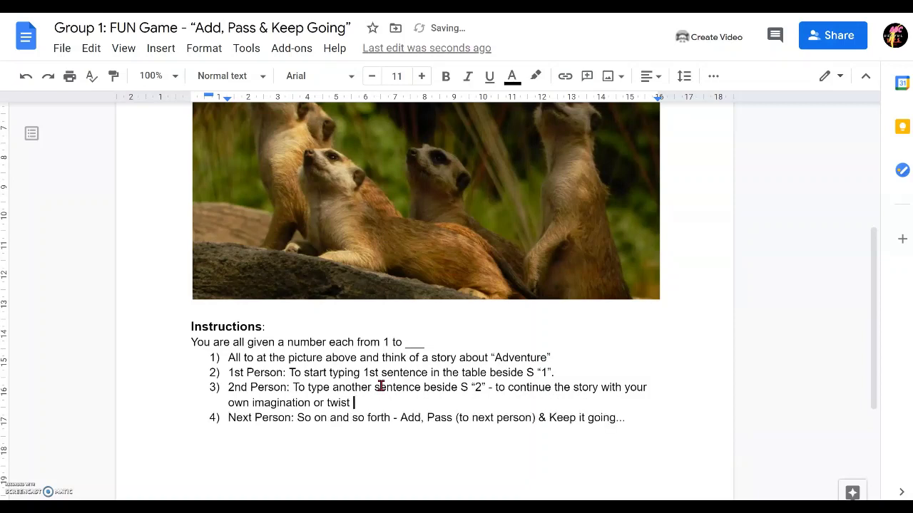
text(- Need to flow.)
mouse_move(344, 477)
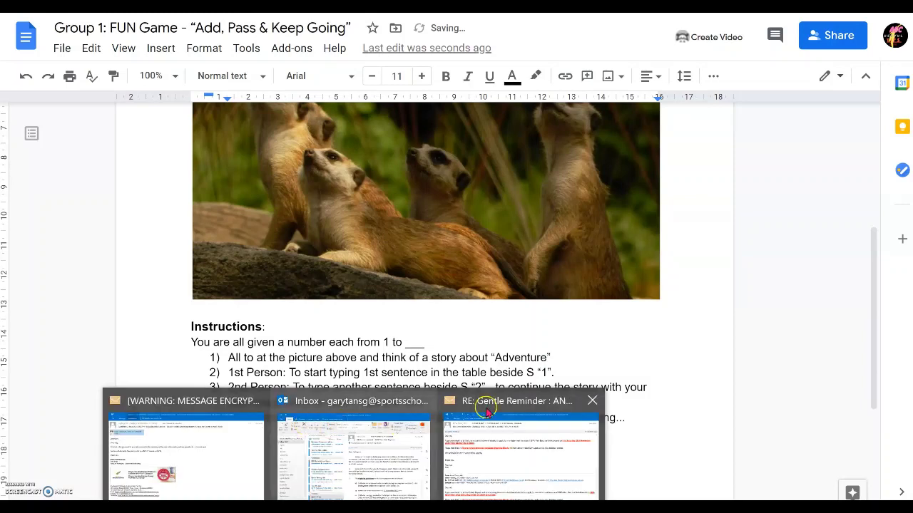
- Shorten the fourth instruction's ending to "Keep going..." and add a bold "Story Table" heading below the instructions
key(Up)
key(Up)
key(Up)
key(Up)
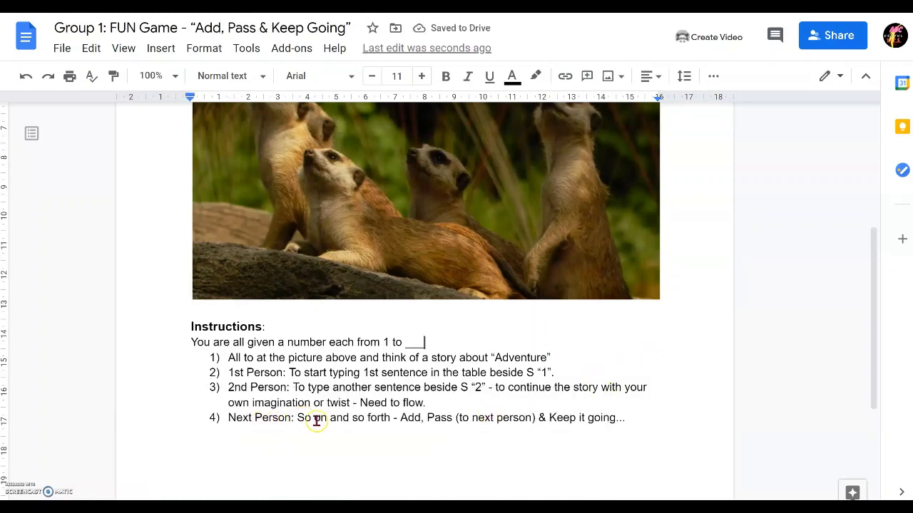
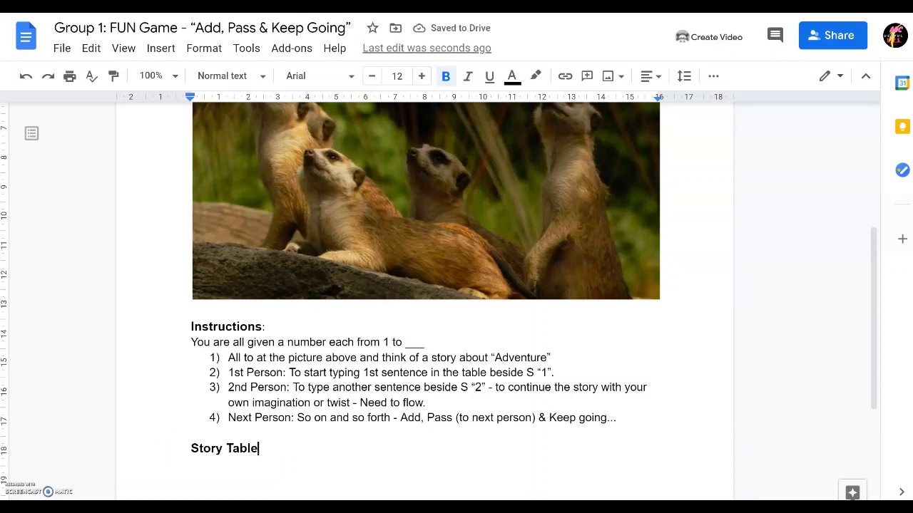
- Insert a table with two columns and six rows below the "Story Table" heading
scroll(741, 405, down, 2)
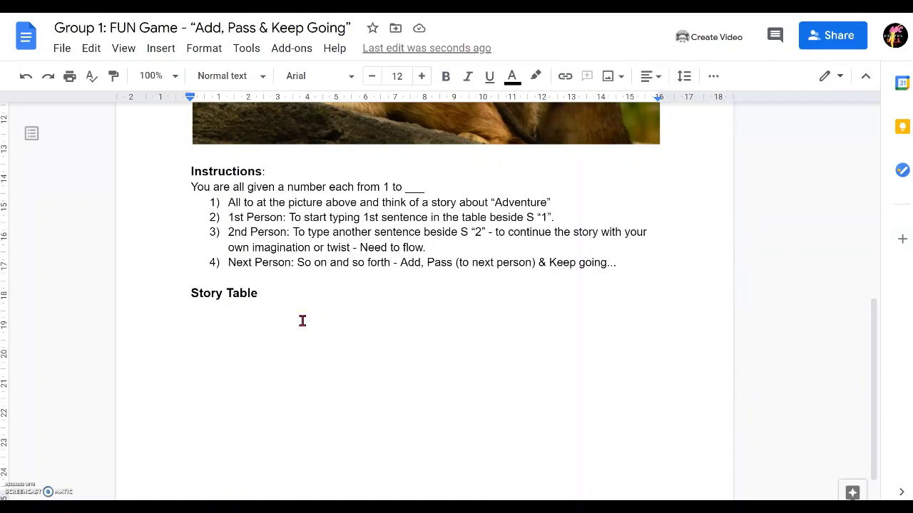
click(291, 318)
double_click(331, 314)
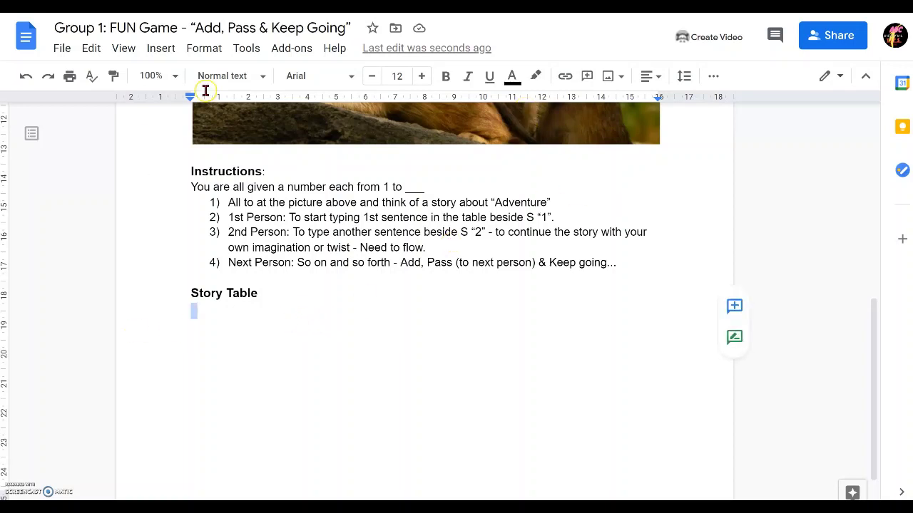
click(166, 50)
mouse_move(185, 103)
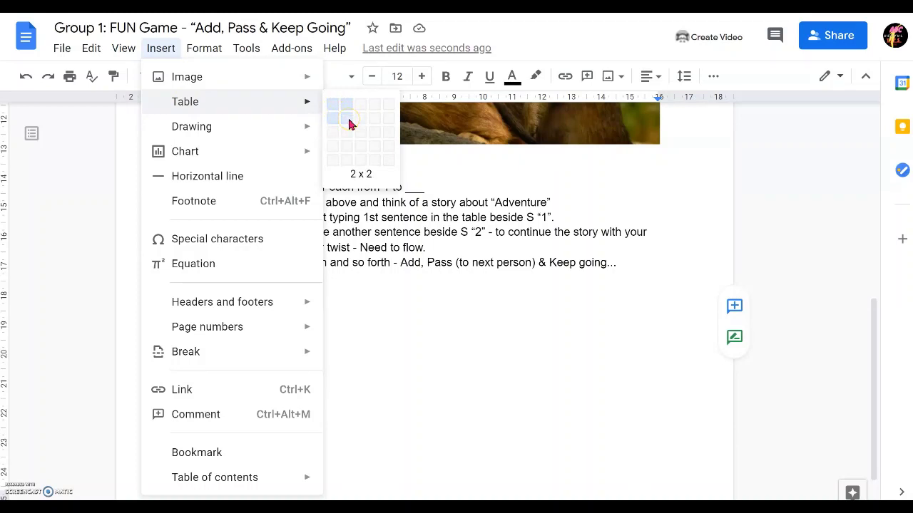
click(345, 173)
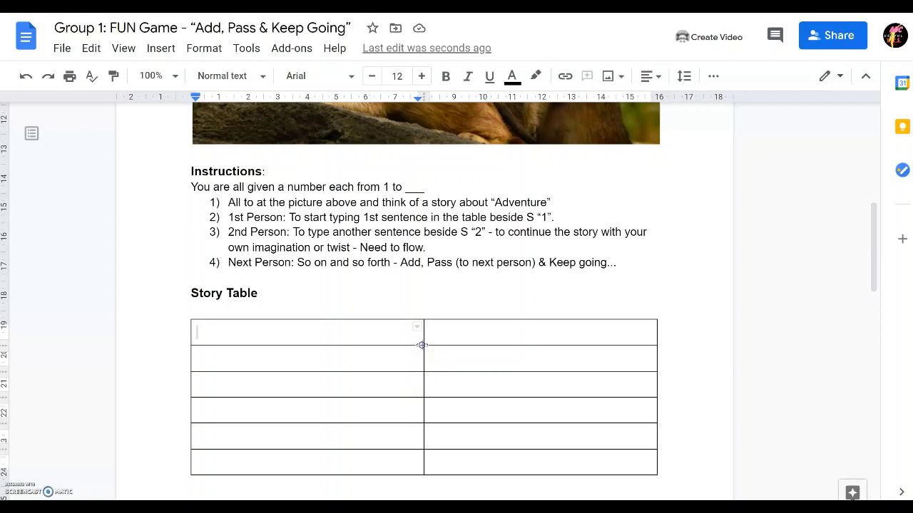
- Narrow the table's first column to about 1.5 cm and add the bold column headers "S/N" and "Story Sentence"
drag(390, 346, 233, 356)
click(225, 311)
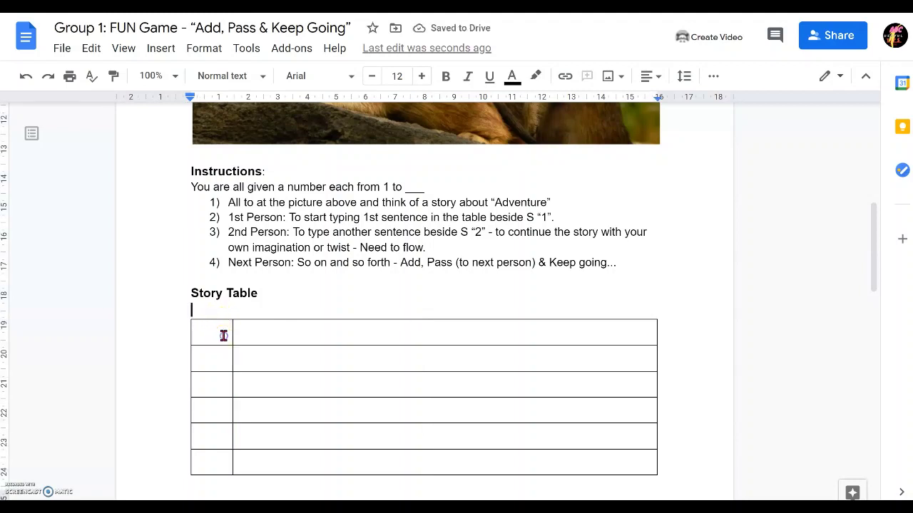
click(223, 335)
key(ctrl+z)
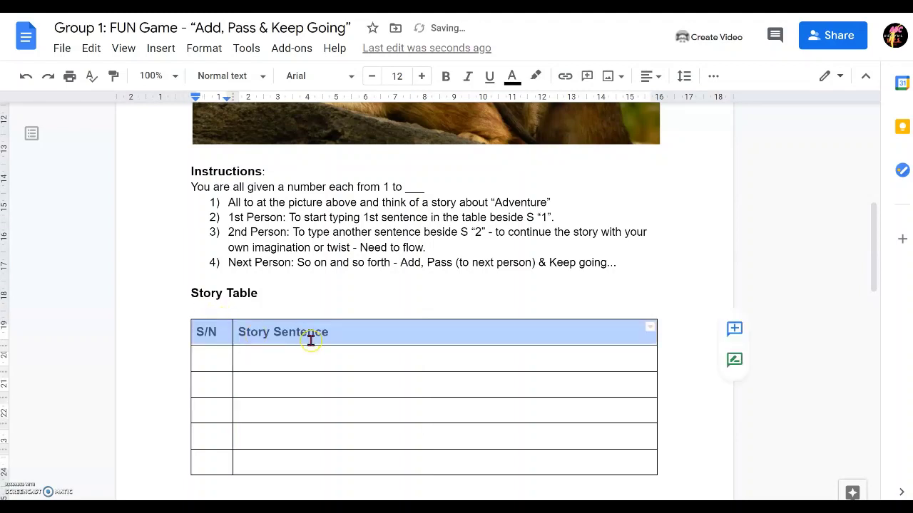
- Add the explanatory line "S/N - Student No" between the "Story Table" heading and the table
click(230, 306)
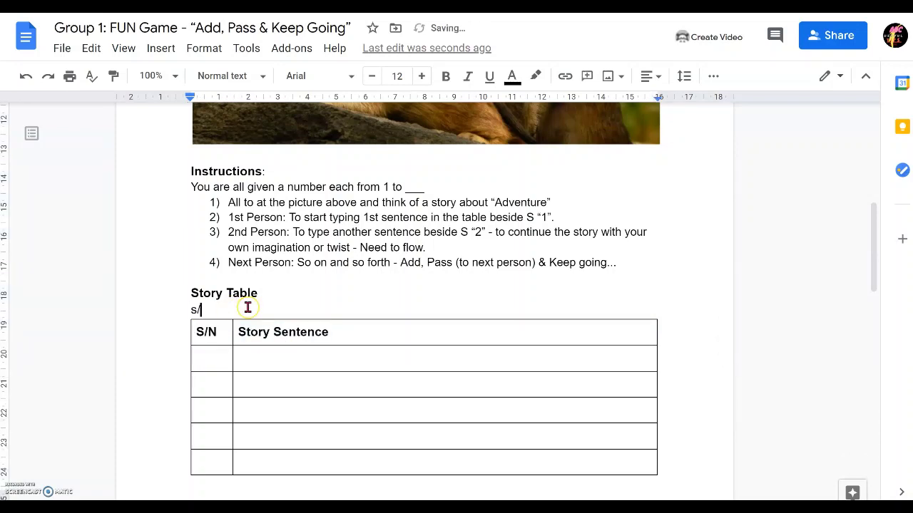
text(s)
key(BackSpace)
text(S/)
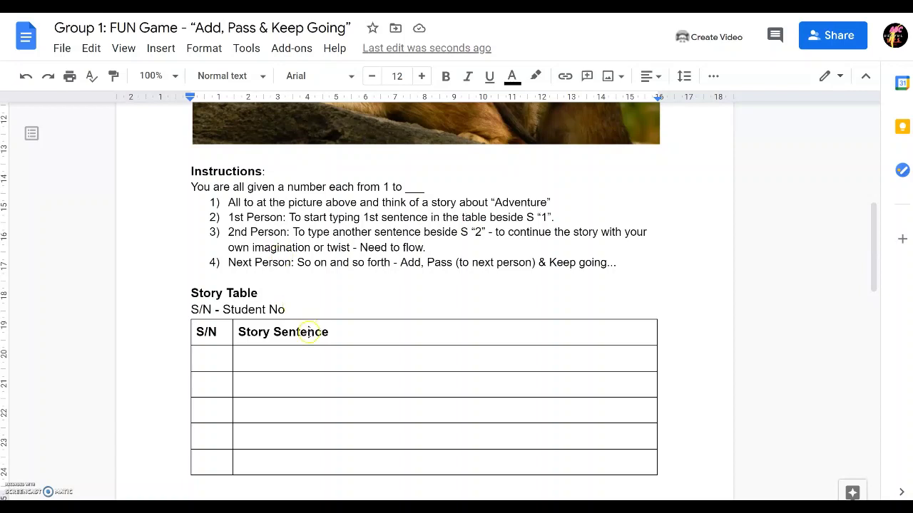
- Number the five rows below the header 1 to 5 in the S/N column
click(211, 358)
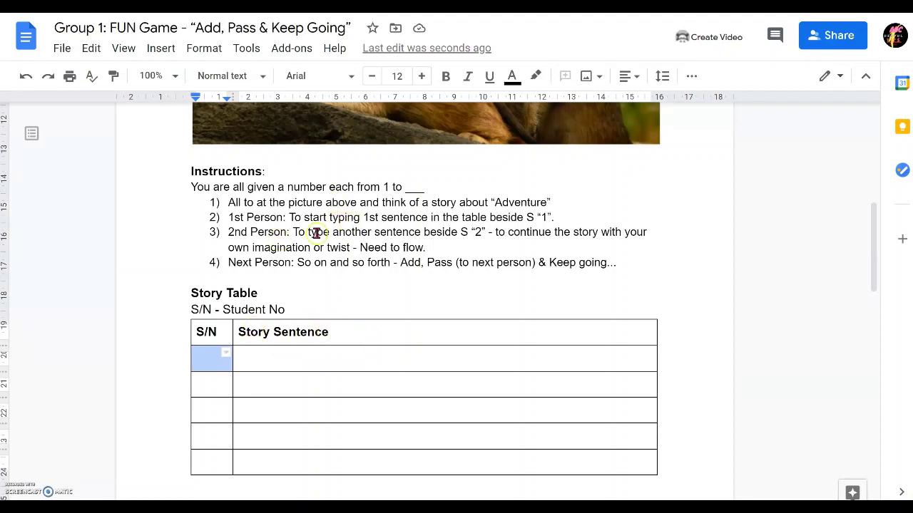
click(210, 360)
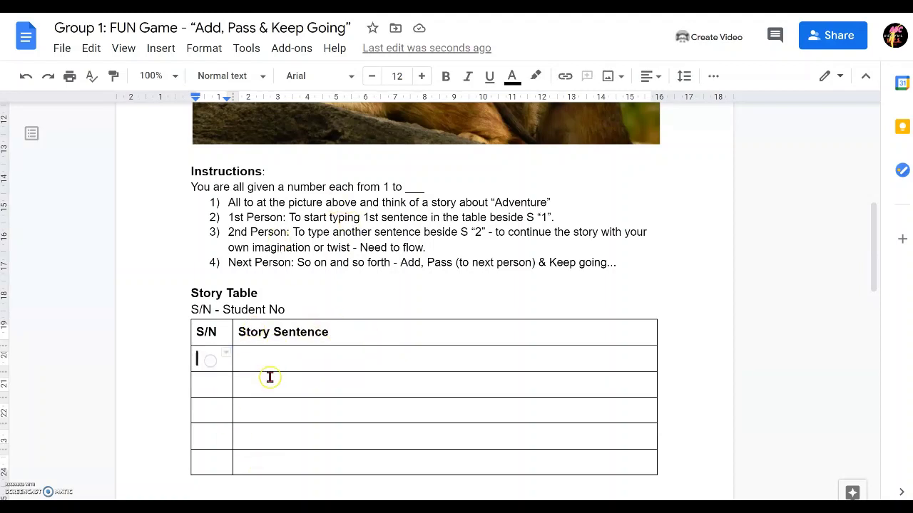
text(1)
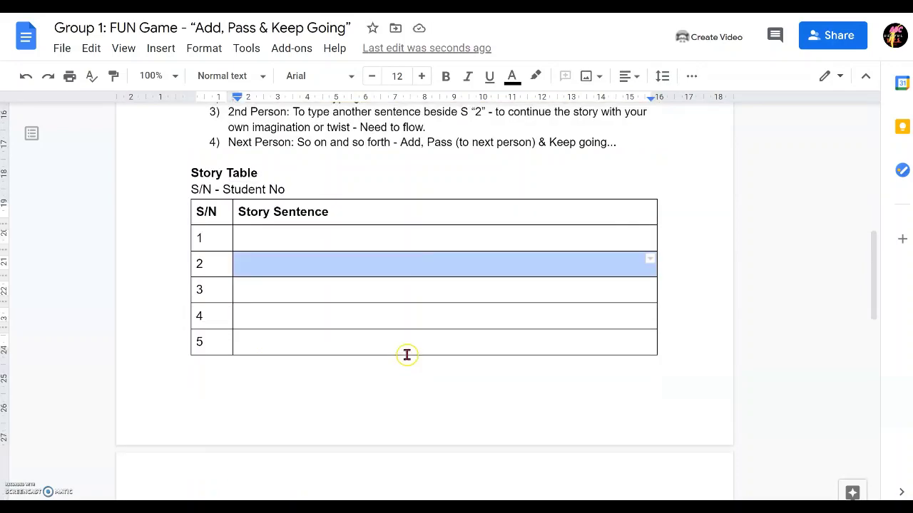
- Review the worksheet from the title and group lines through the picture down to the instructions and story table
scroll(408, 354, up, 5)
scroll(409, 353, up, 4)
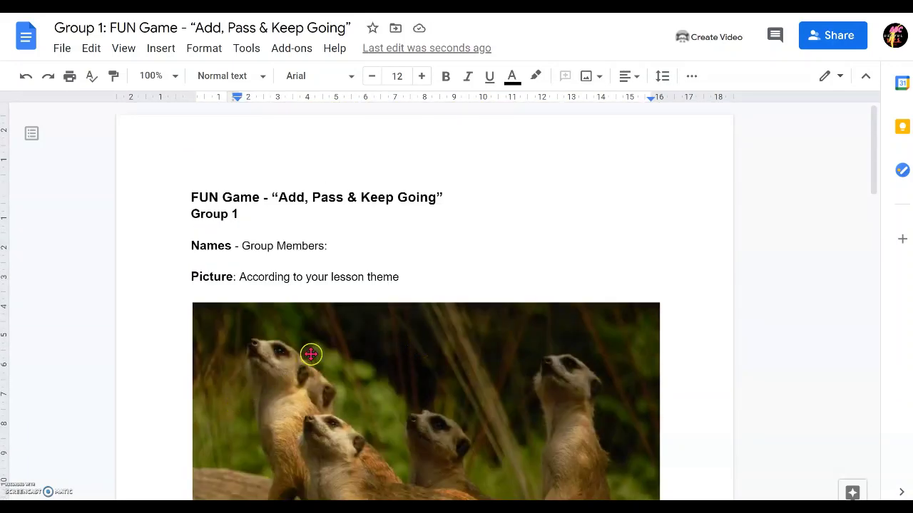
scroll(238, 376, down, 1)
scroll(206, 357, down, 1)
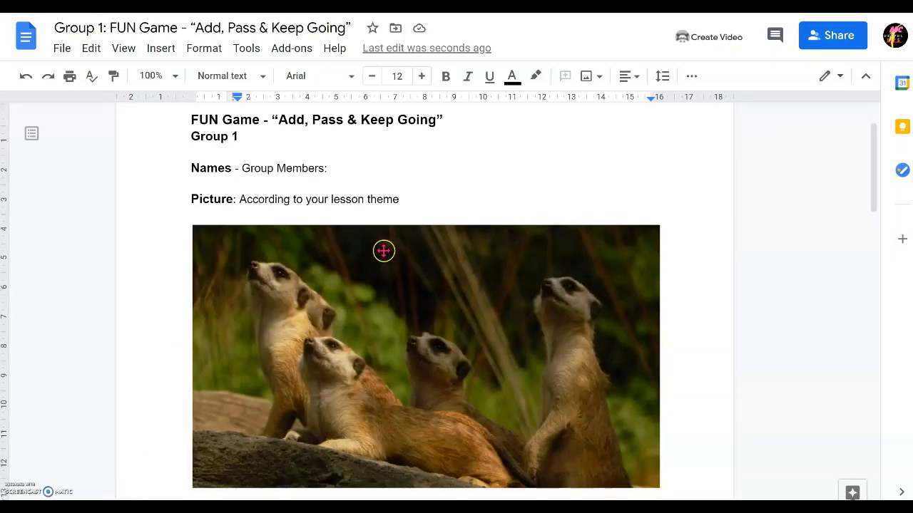
scroll(356, 221, up, 1)
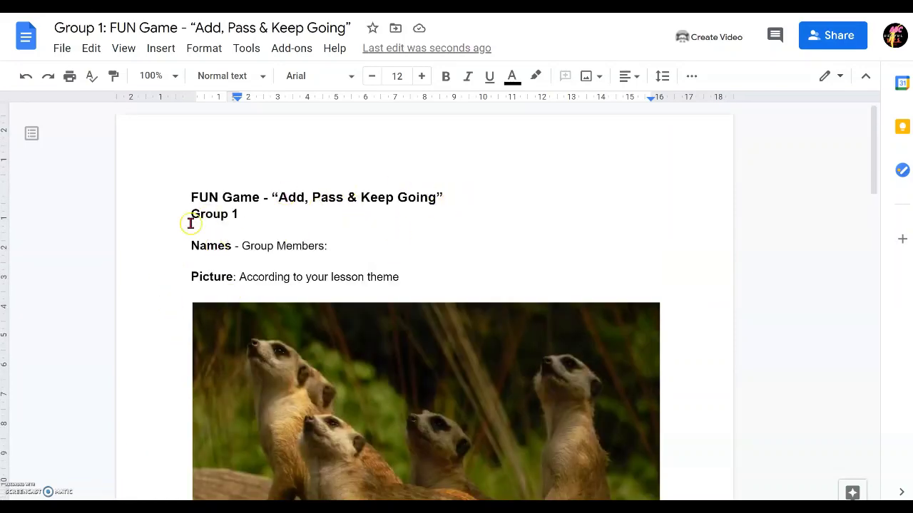
scroll(300, 214, down, 1)
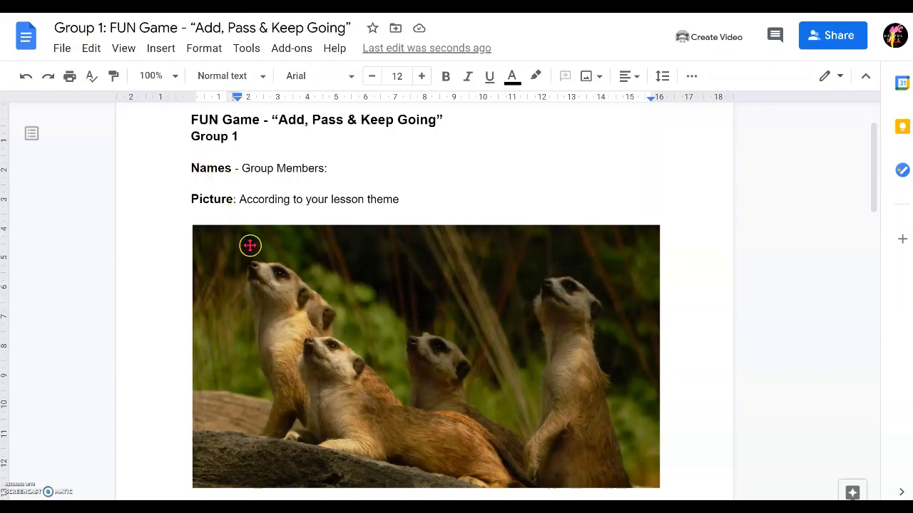
scroll(250, 247, down, 3)
scroll(305, 334, down, 2)
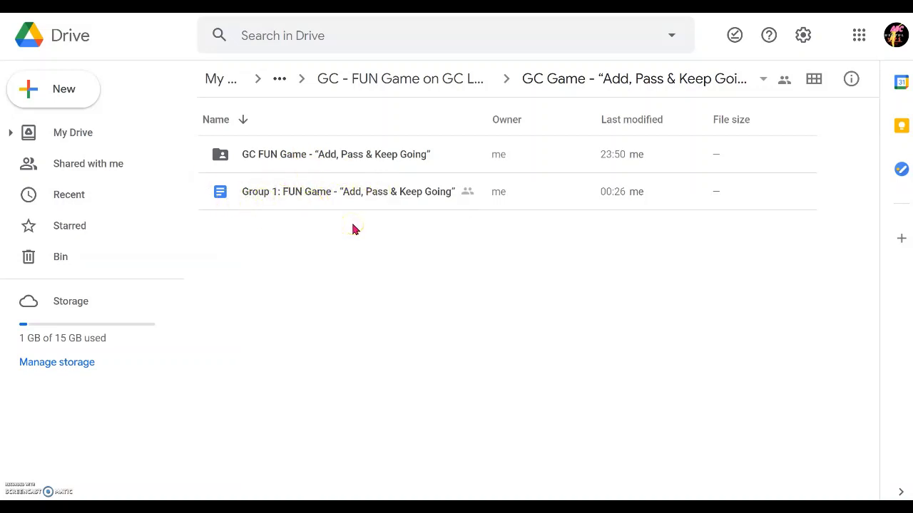
- Switch to Google Drive and make a copy of the Group 1 game document
click(322, 192)
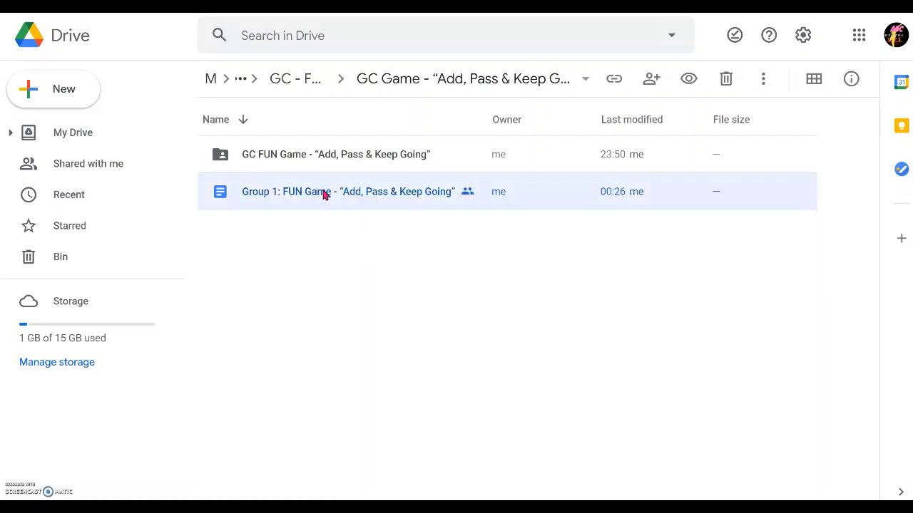
right_click(322, 192)
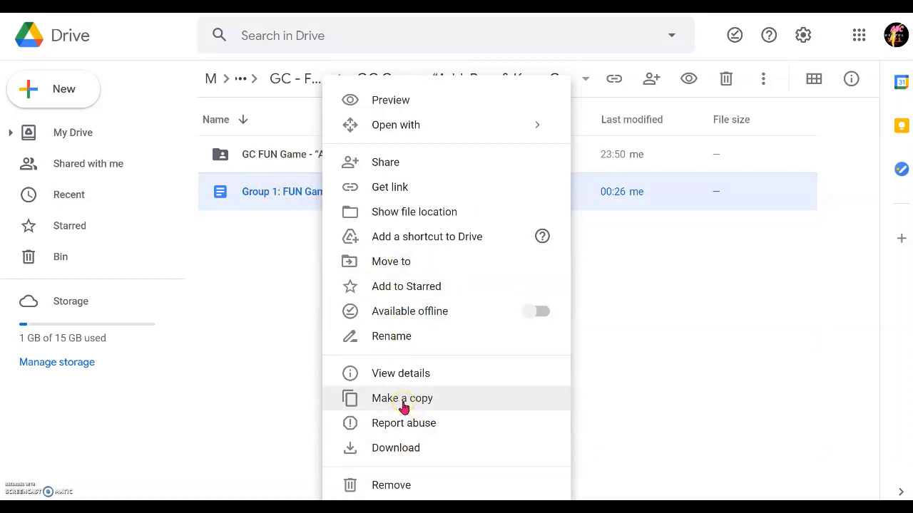
click(404, 405)
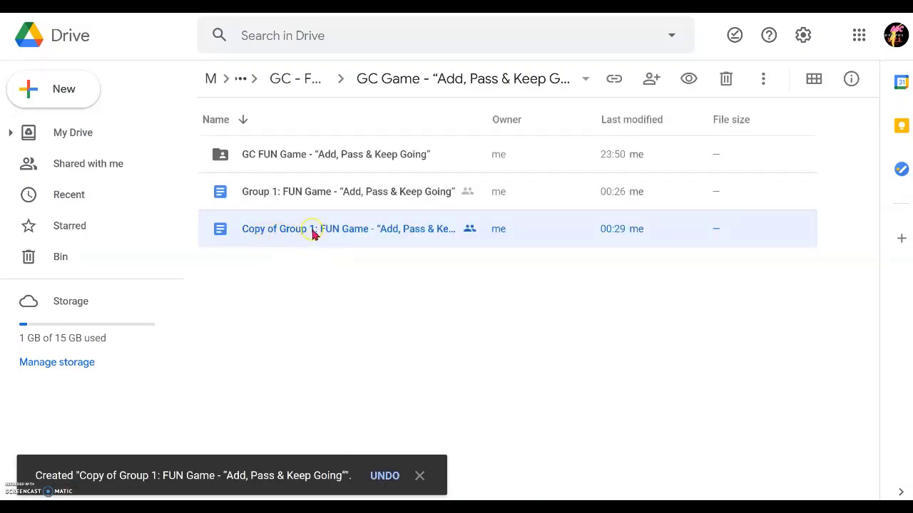
- Rename the copied document as Group 2: FUN Game - “Add, Pass & Keep Going”
right_click(313, 233)
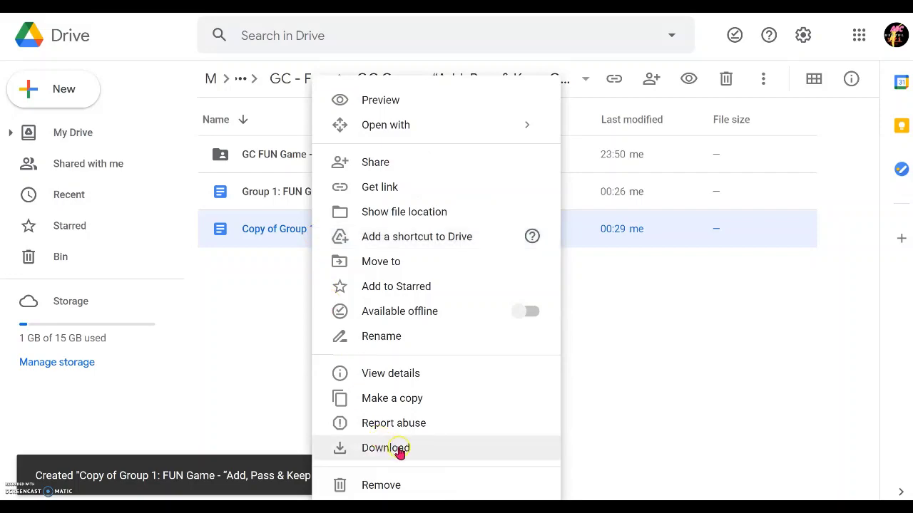
click(395, 339)
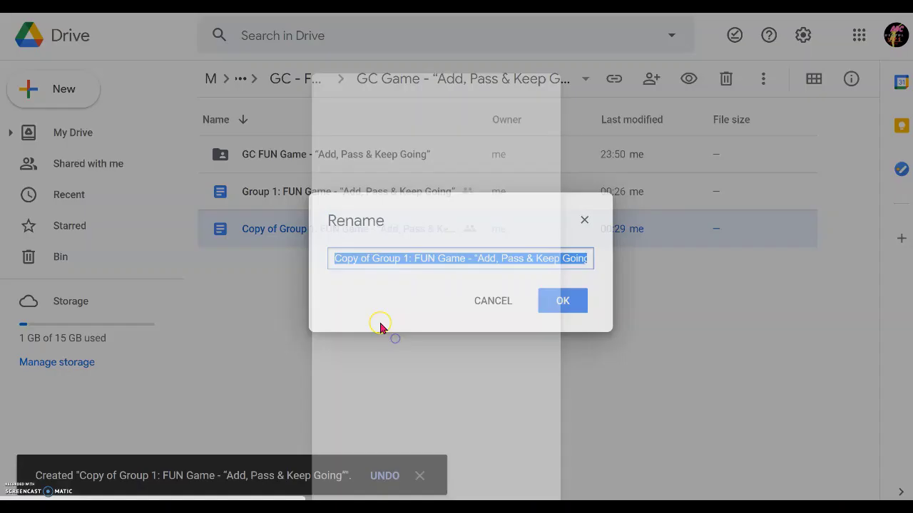
click(360, 260)
drag(371, 258, 323, 262)
key(BackSpace)
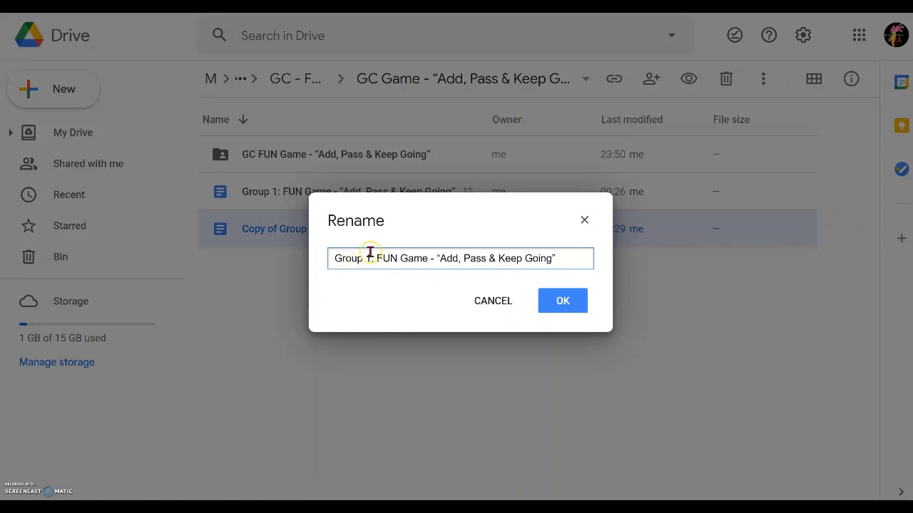
click(369, 256)
key(BackSpace)
text(2)
click(563, 300)
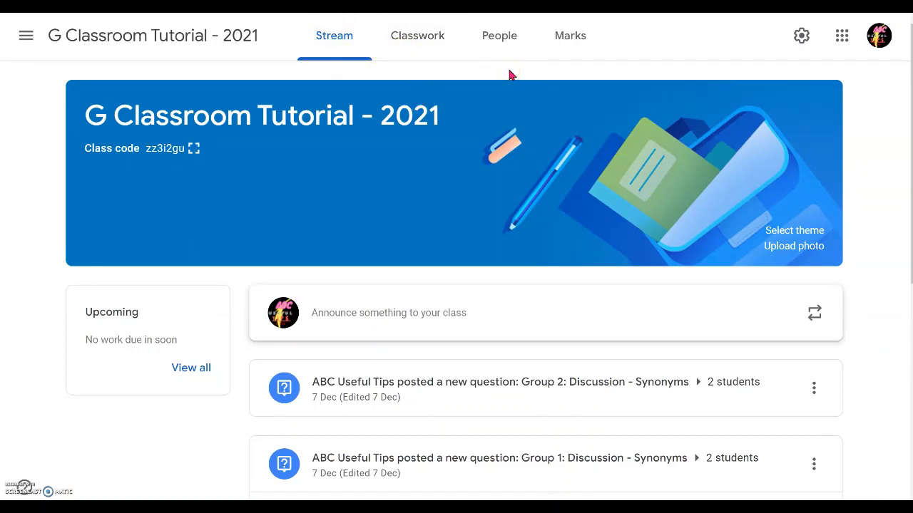
- Switch to the "G Classroom Tutorial - 2021" class in Google Classroom and create a new classwork assignment
click(422, 43)
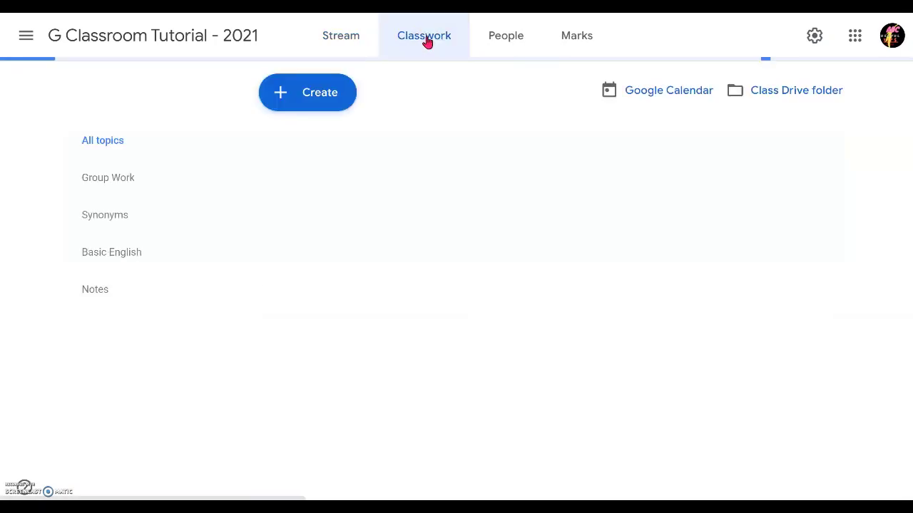
click(330, 94)
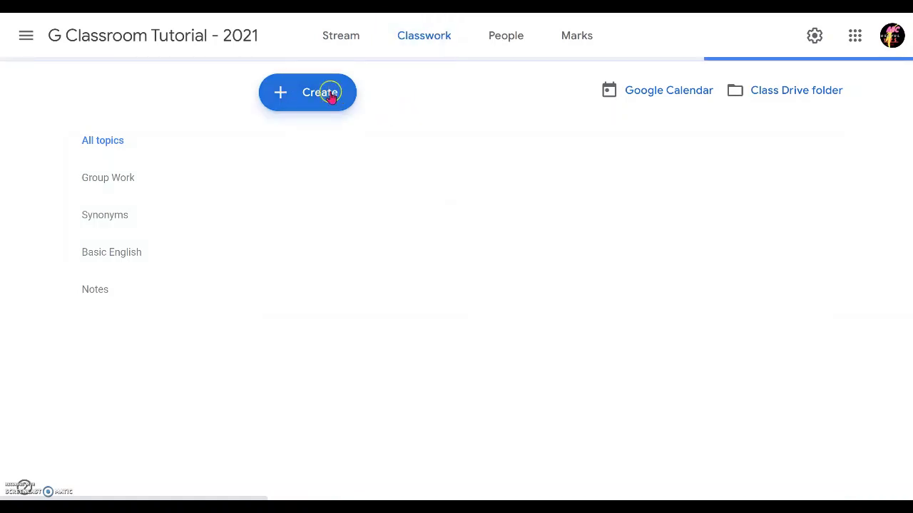
click(303, 91)
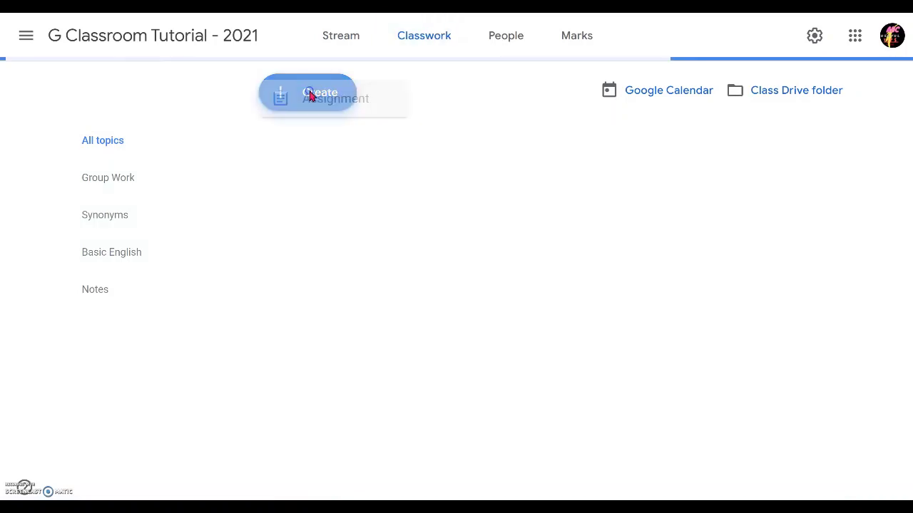
click(325, 143)
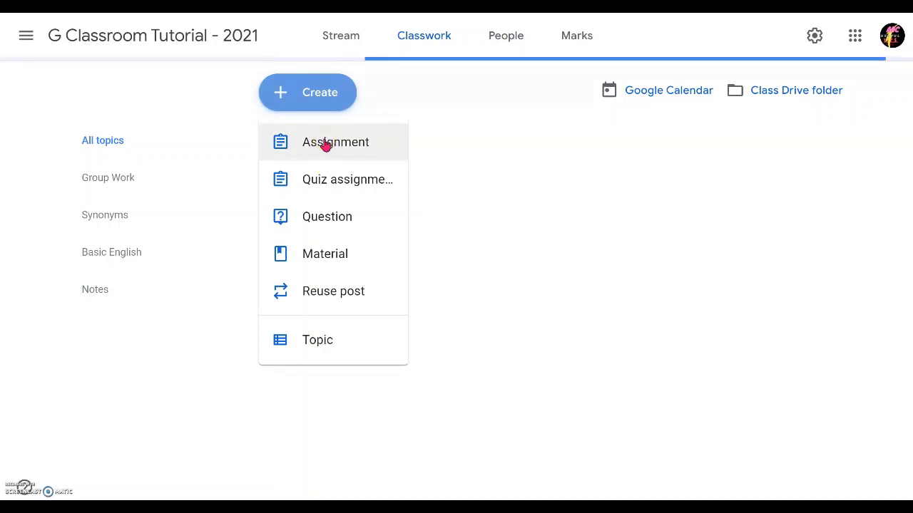
click(325, 143)
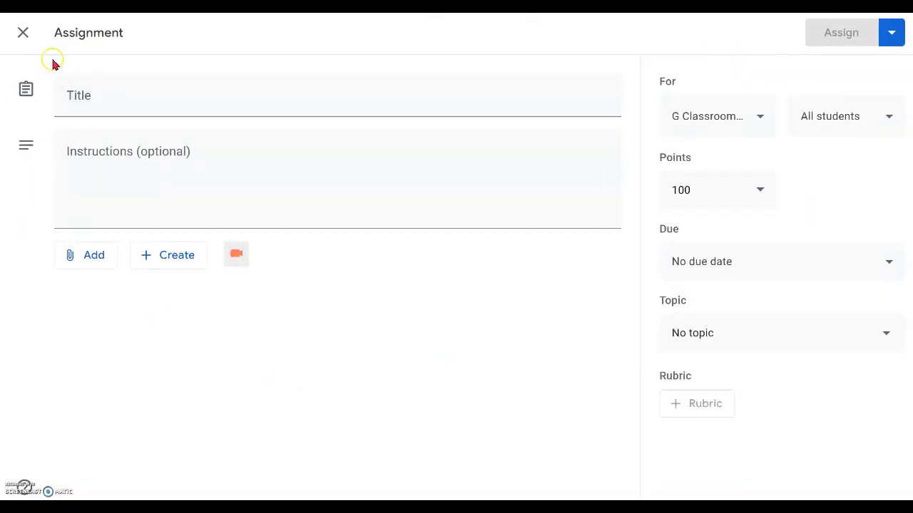
- Title the assignment Group 1: FUN Game - “Add, Pass & Keep Going!”
click(153, 98)
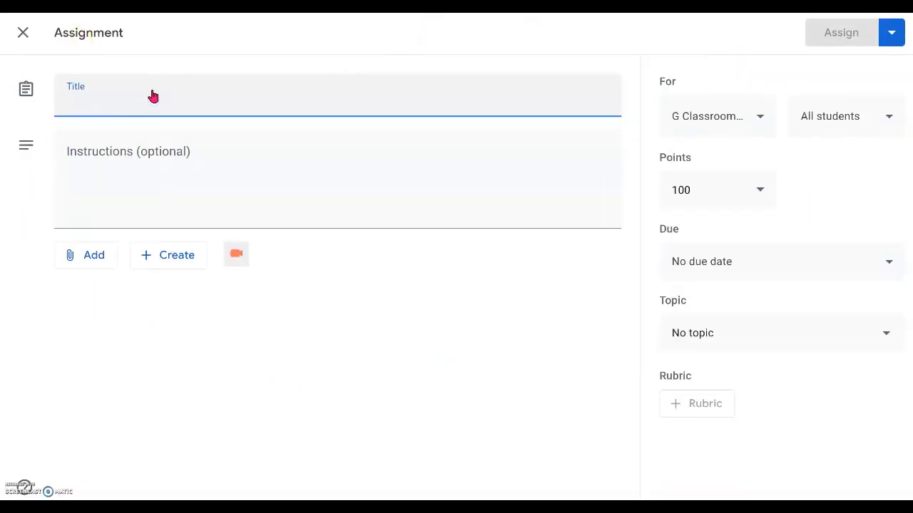
key(ctrl+v)
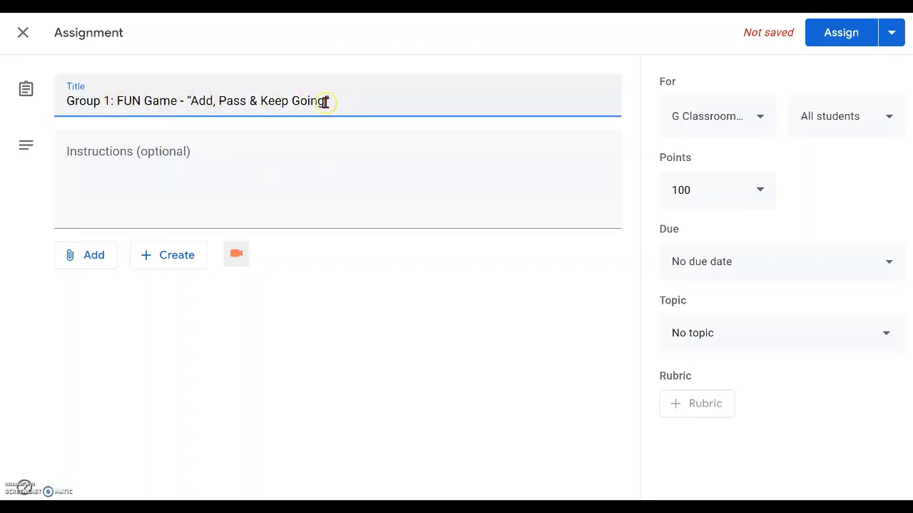
text(!)
click(221, 149)
click(60, 495)
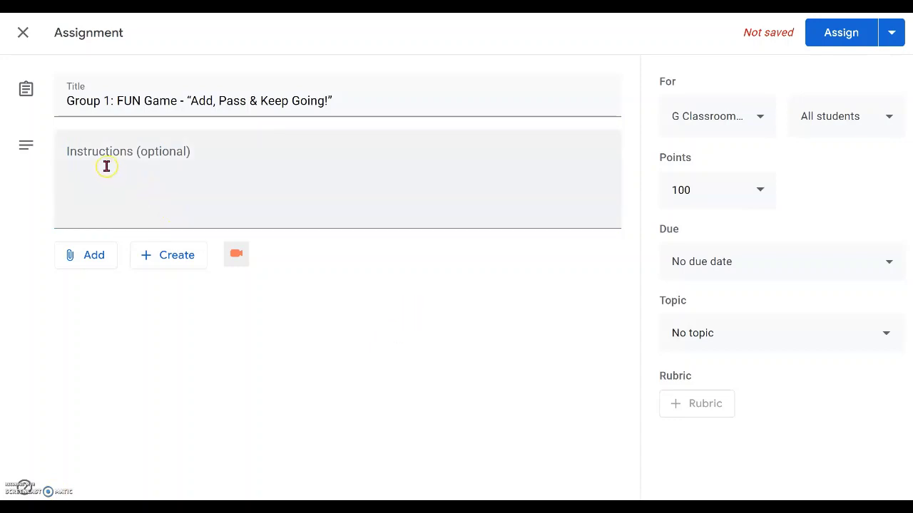
- Attach the document Grp 1: FUN Game - “Add, Pass & Keep Going” from Google Drive to the assignment
click(93, 258)
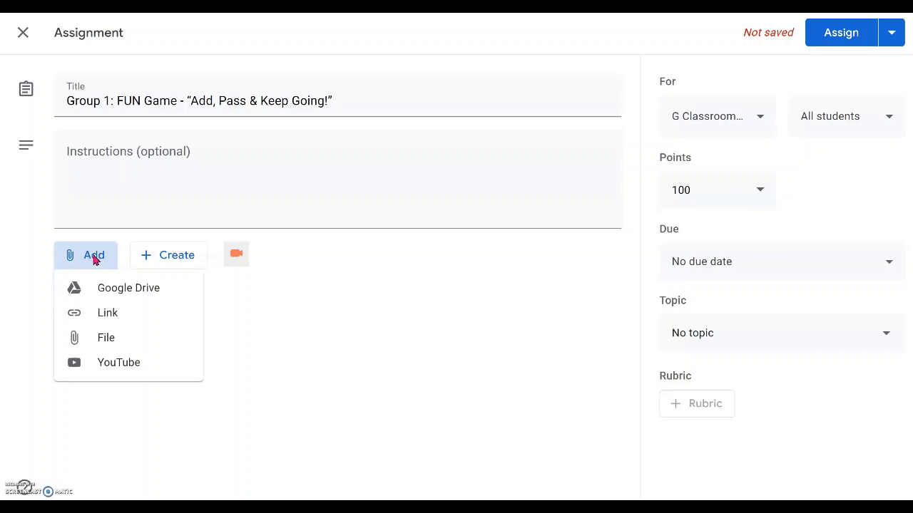
click(107, 289)
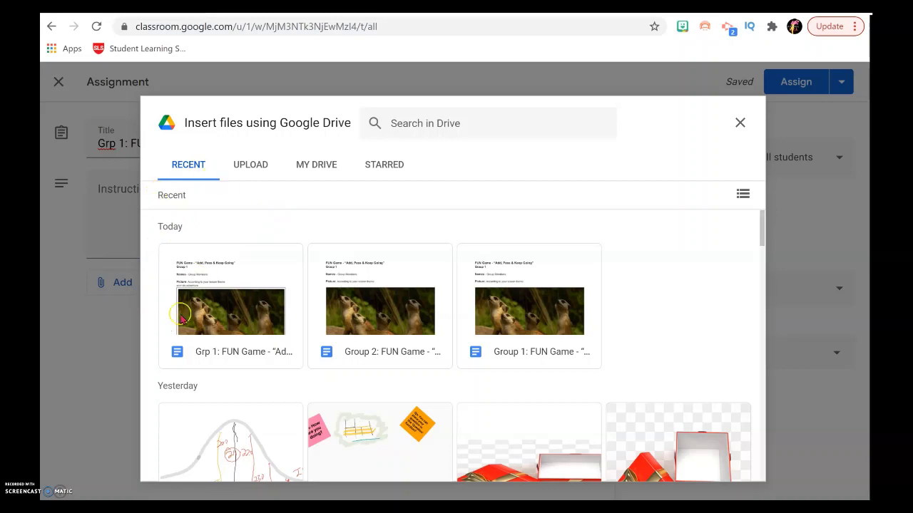
click(225, 325)
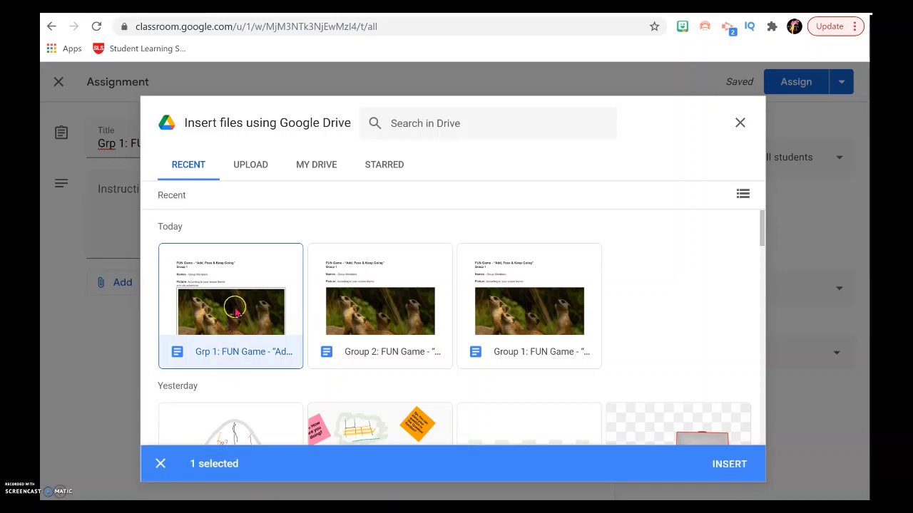
click(232, 308)
double_click(235, 311)
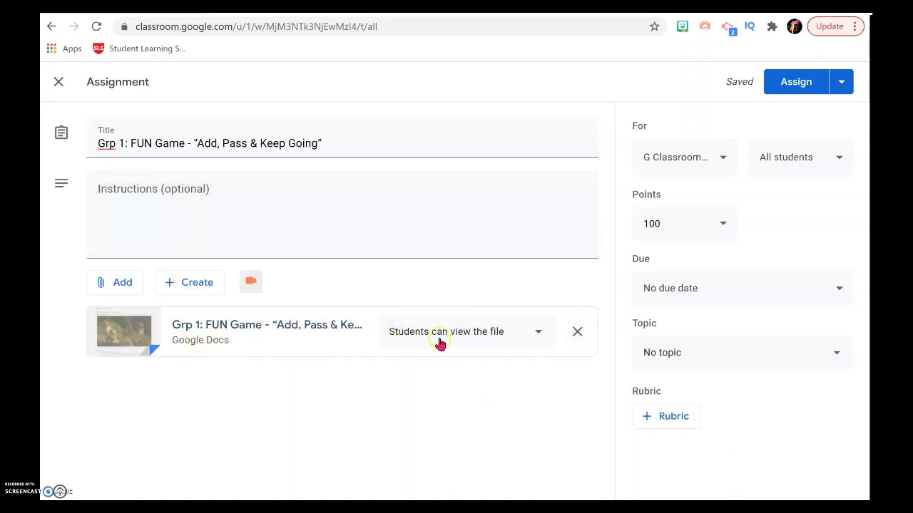
- Set the attached document's student access to "Students can edit the file"
click(541, 333)
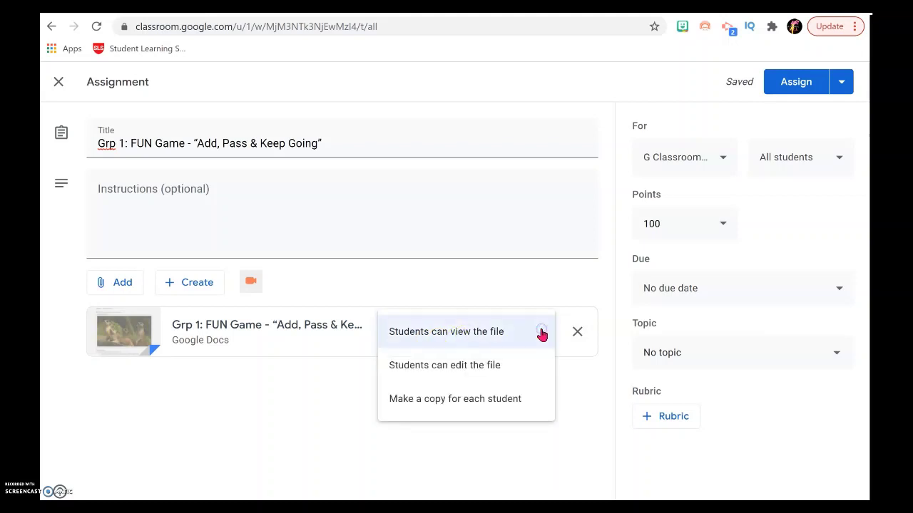
click(292, 399)
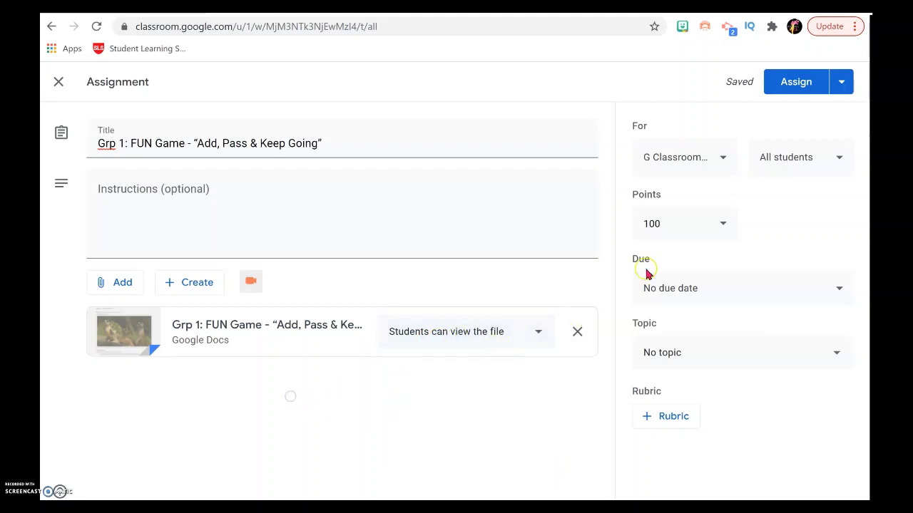
click(540, 335)
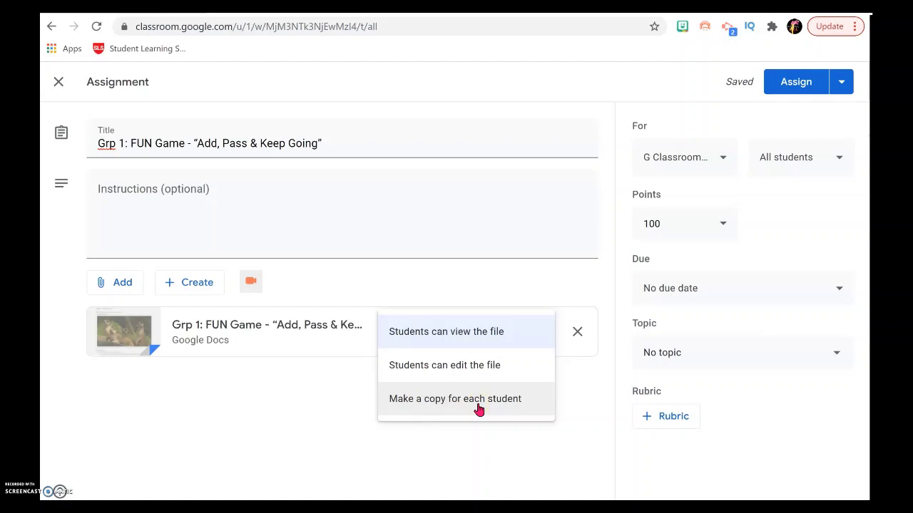
click(430, 408)
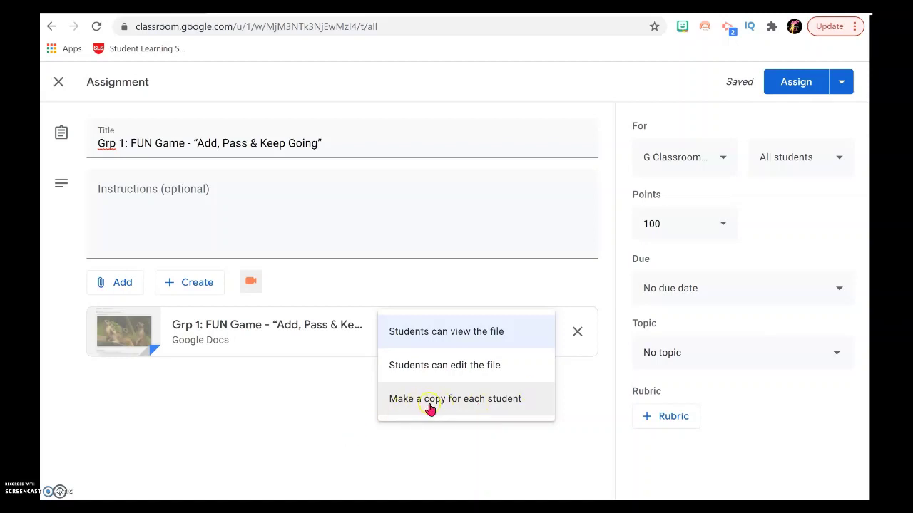
click(462, 365)
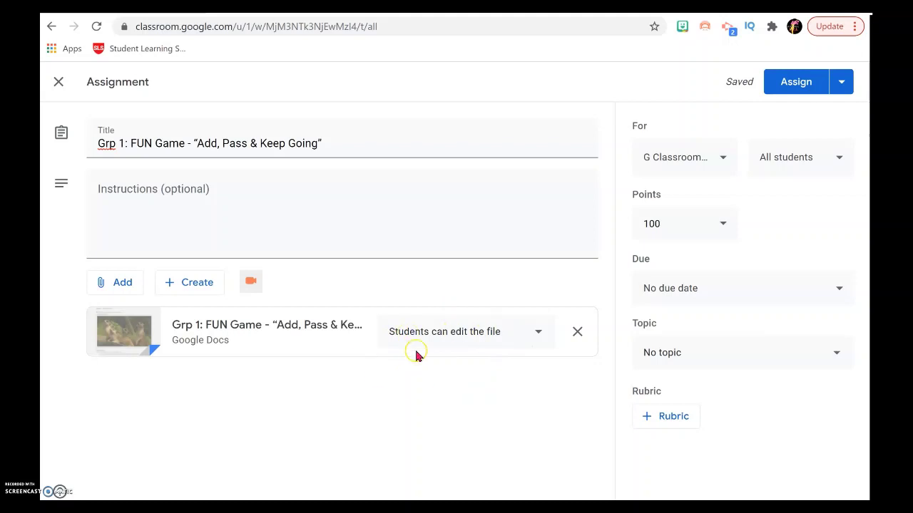
- Fill in the instructions with the Group 1 welcome and how-to-play text, numbering the first four rules 1. to 4
click(185, 189)
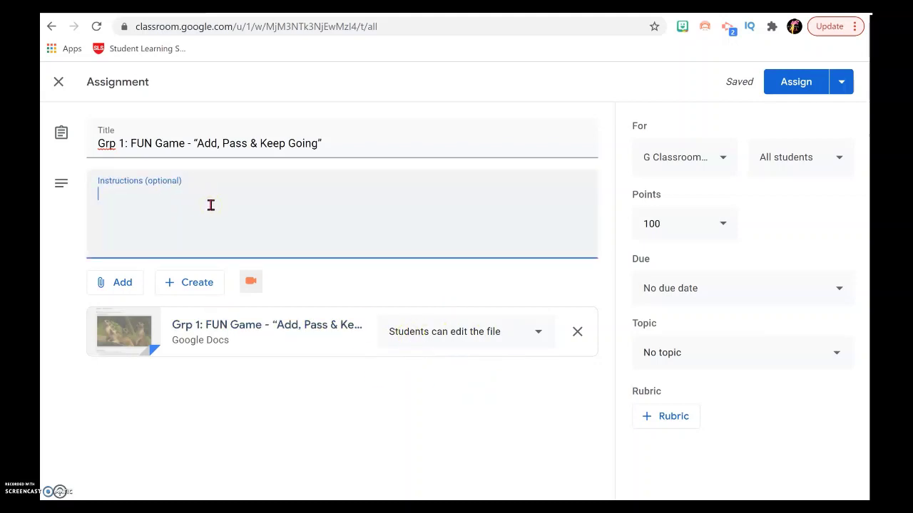
text(Hi members of Group 1…  Welcome to this FUN Game called: "Add, Pass & Keep Going!"  How to play in your group?: All members in this group Click on attached File - Grp 1: FUN Game - "Add, Pass & Keep Going" Follow the instructions to complete this FUN Story creation and continuing game. You are all given a number each from 1 to ___ All to at the picture above and think of a story about "Adventure" and Type as much of the story as a group as possible in 5 min.)
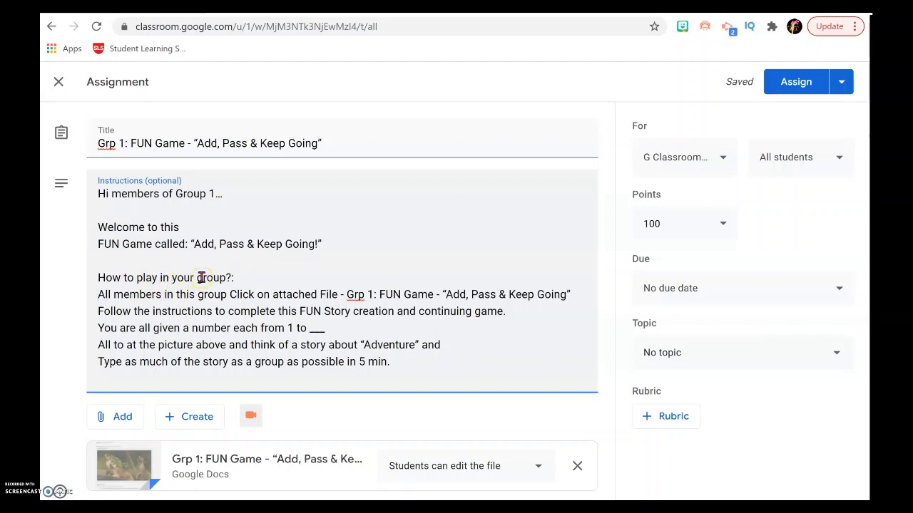
text(1.)
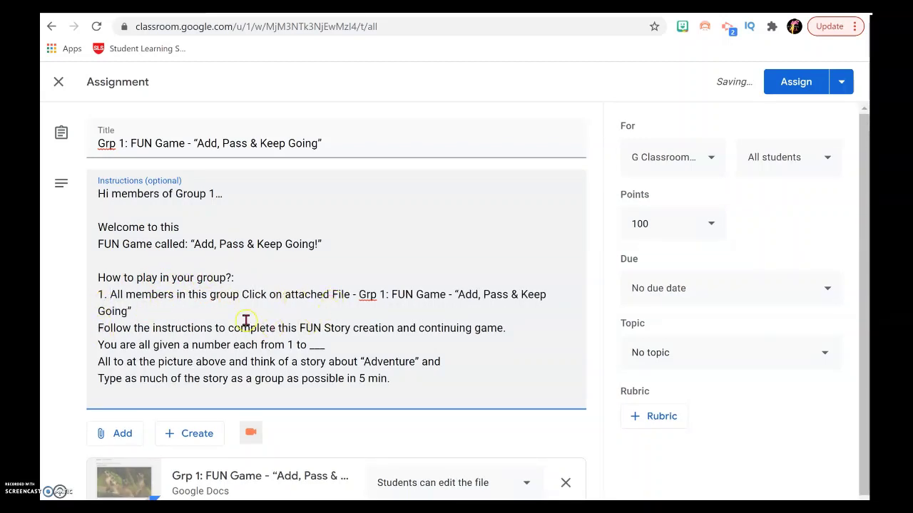
click(97, 327)
text(2.)
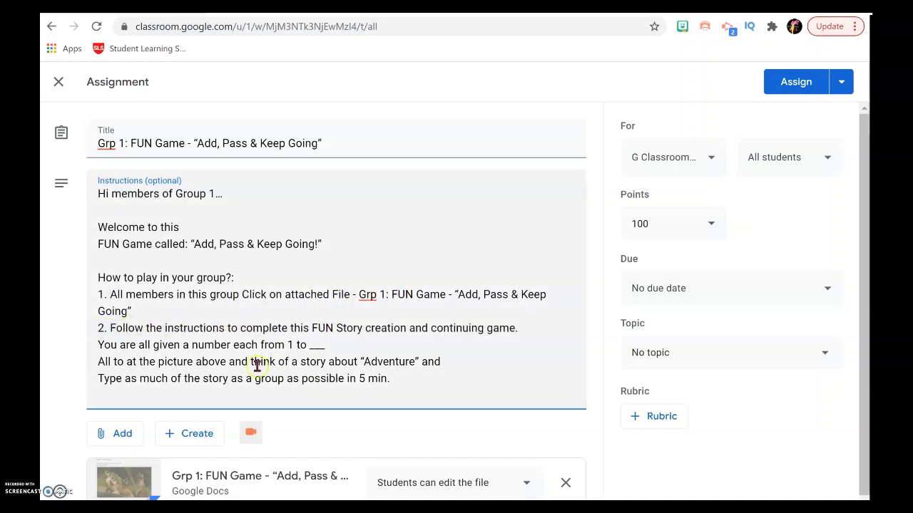
click(98, 346)
text(3. )
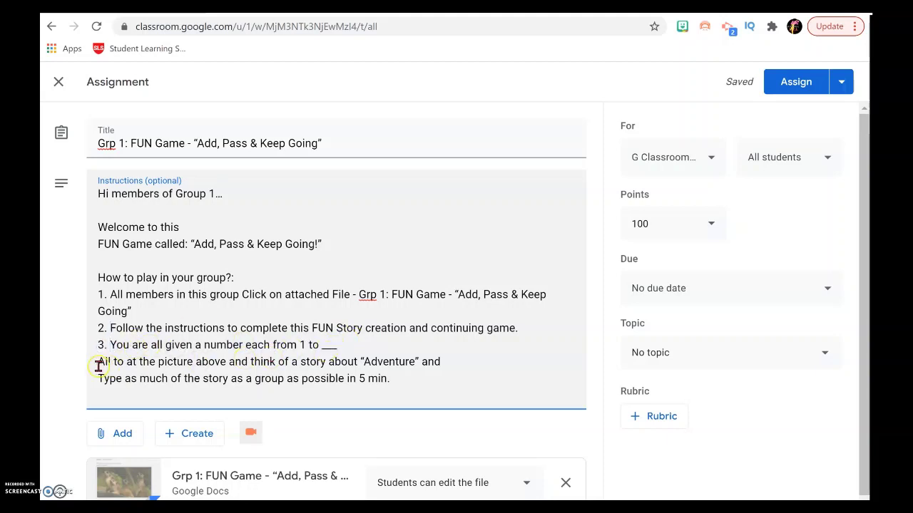
text(4.)
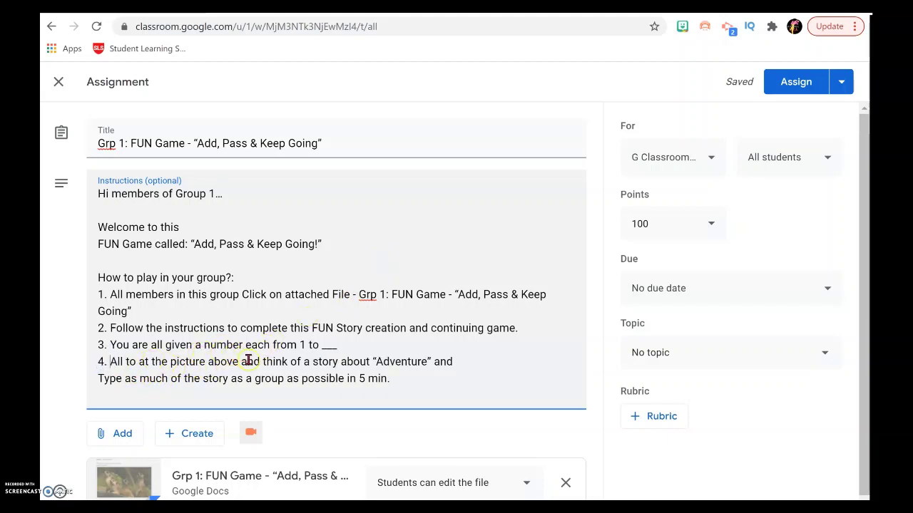
- Replace the word "above" in rule 4 of the instructions with "in the file"
drag(206, 363, 238, 362)
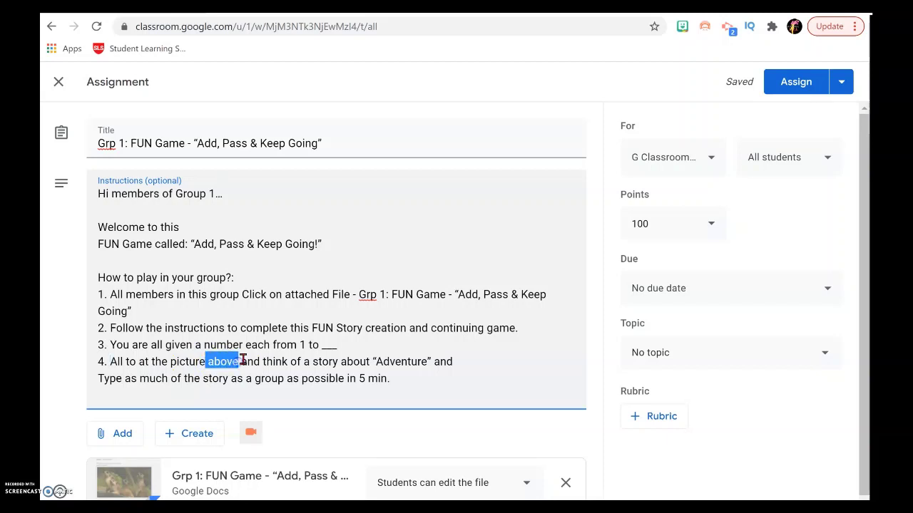
key(BackSpace)
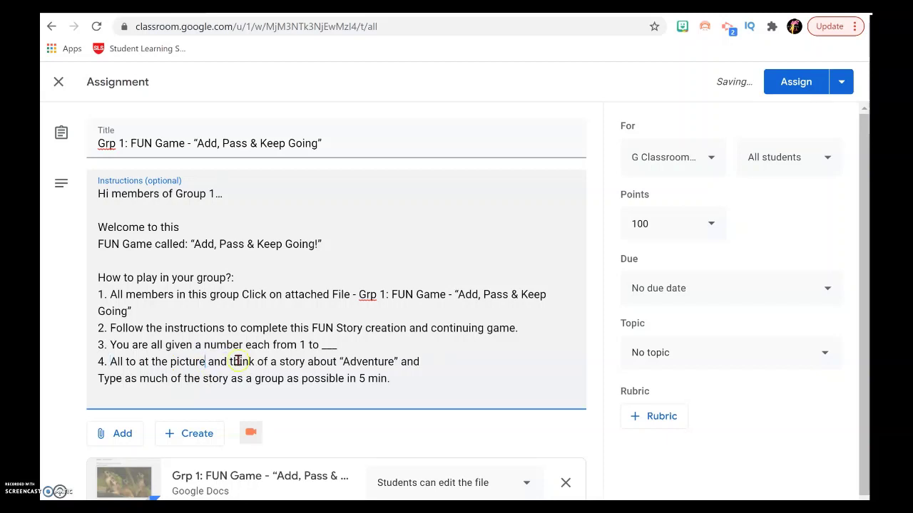
text(in t)
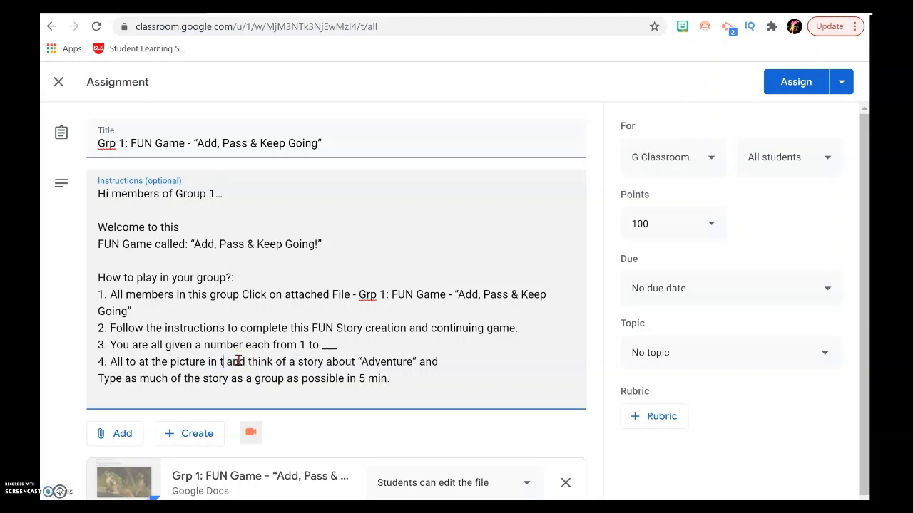
text(he file)
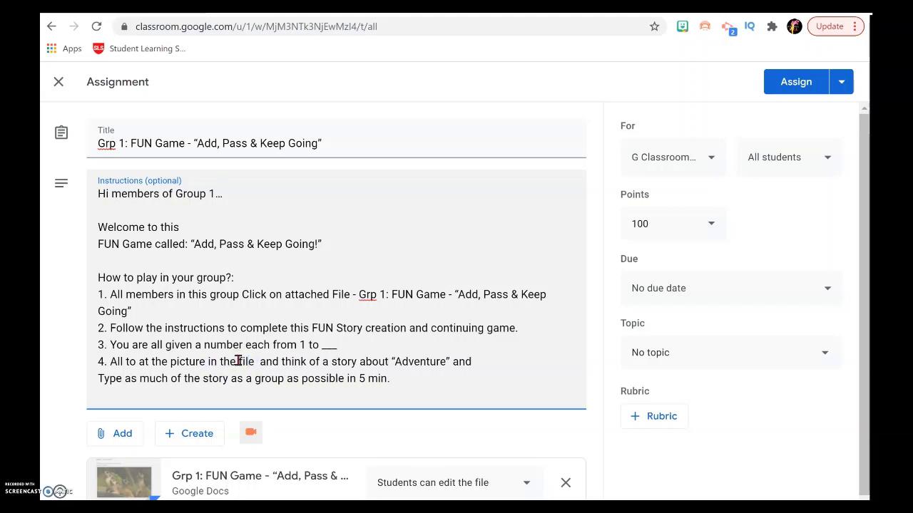
key(Delete)
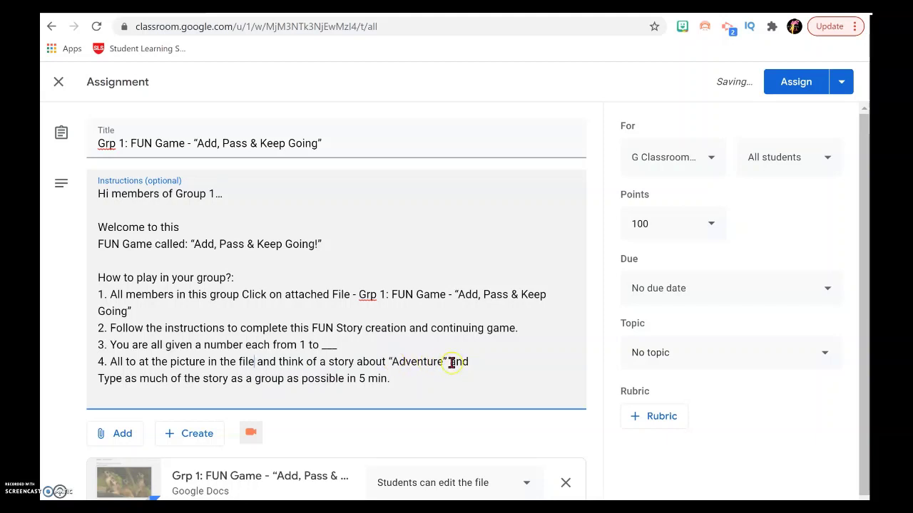
- Number the last instruction line, "Type as much of the story as a group as possible in 5 min.", as 5
click(95, 379)
text(5))
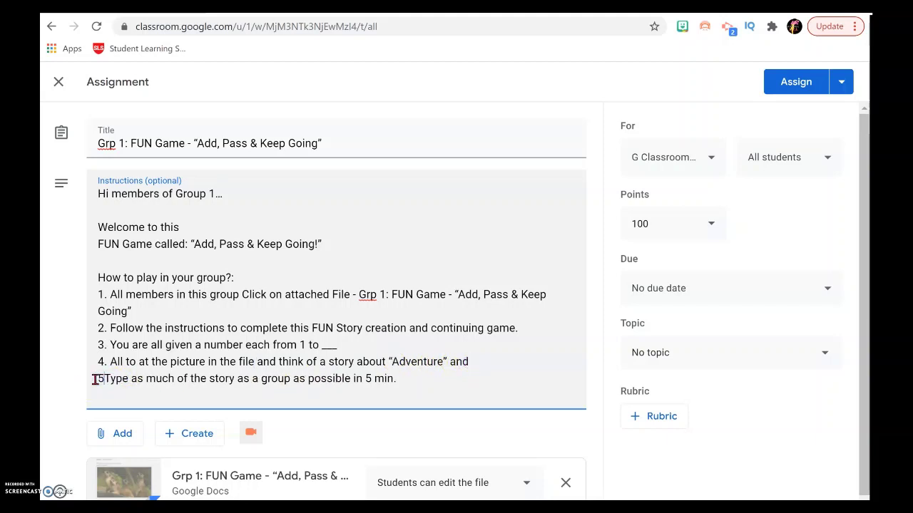
key(BackSpace)
key(BackSpace)
text(.)
click(176, 394)
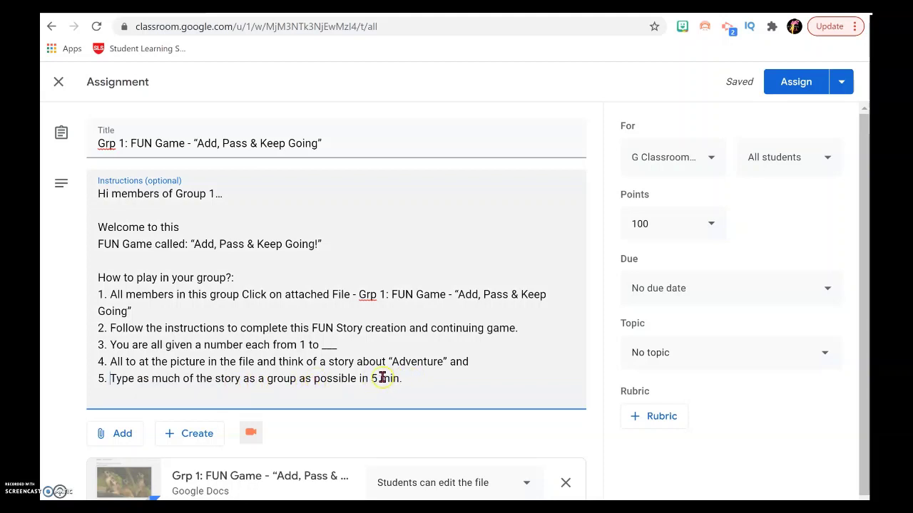
drag(369, 377, 397, 378)
click(437, 380)
click(524, 376)
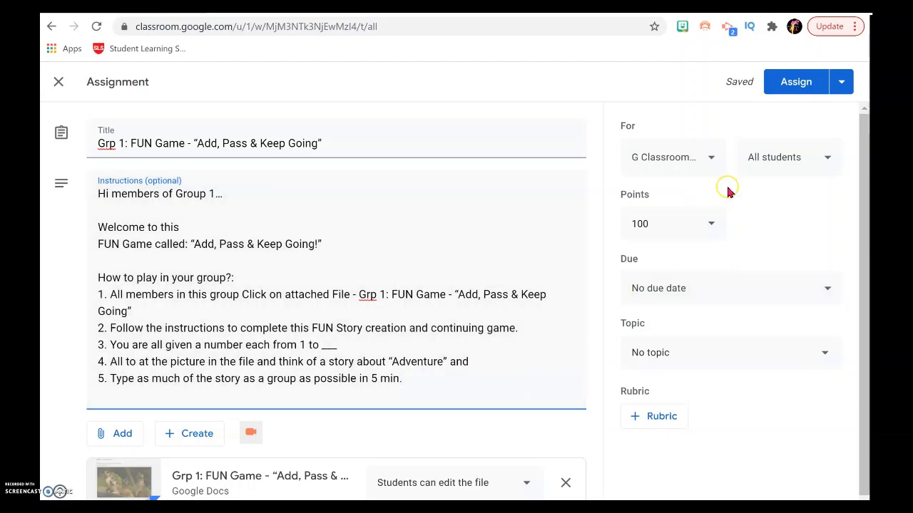
- Limit the assignment to the first two students in the class list by deselecting the last two
click(829, 159)
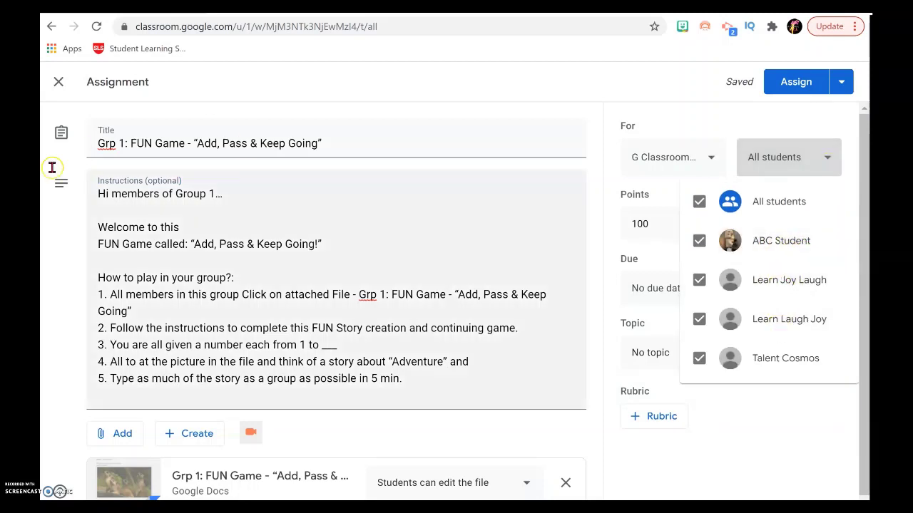
click(699, 319)
click(703, 356)
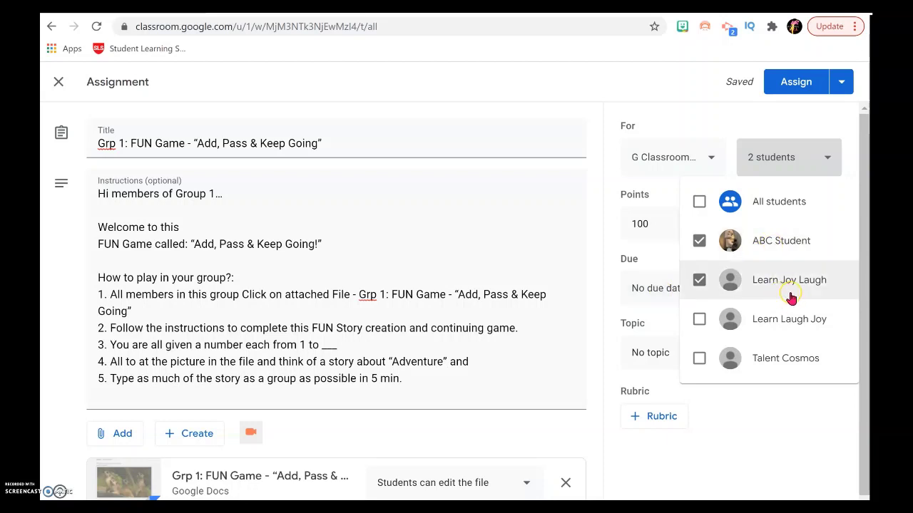
click(661, 225)
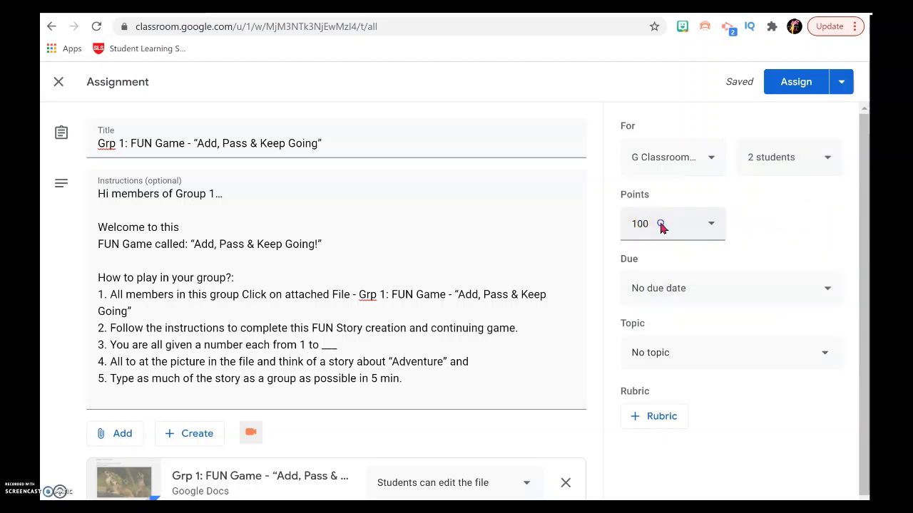
- Set the assignment's points to 5
click(709, 225)
click(709, 227)
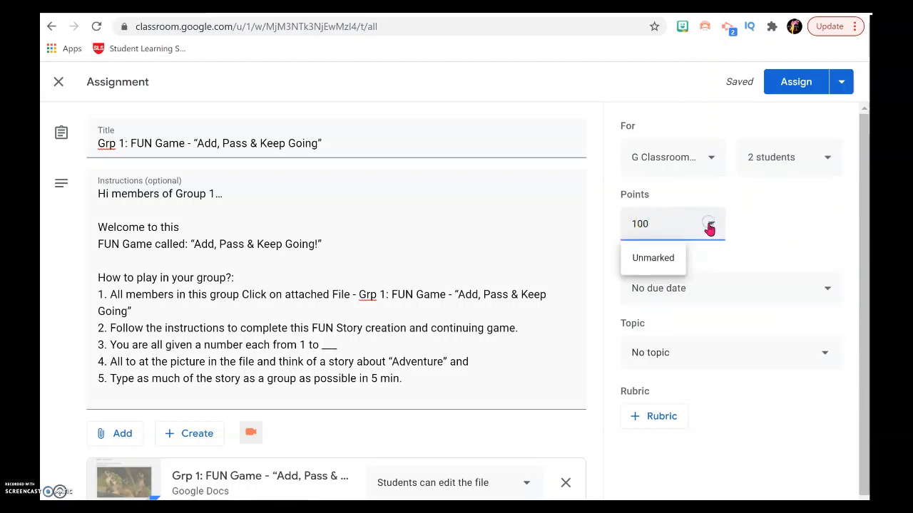
double_click(655, 227)
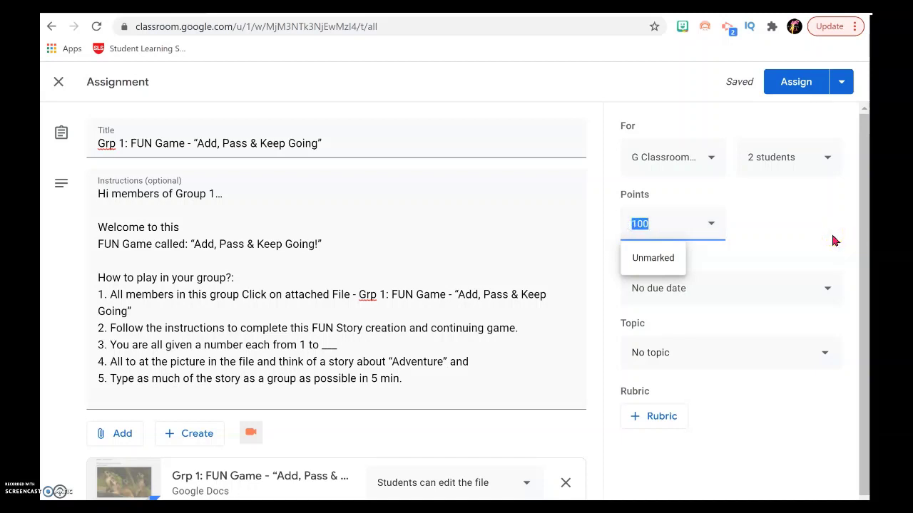
click(703, 241)
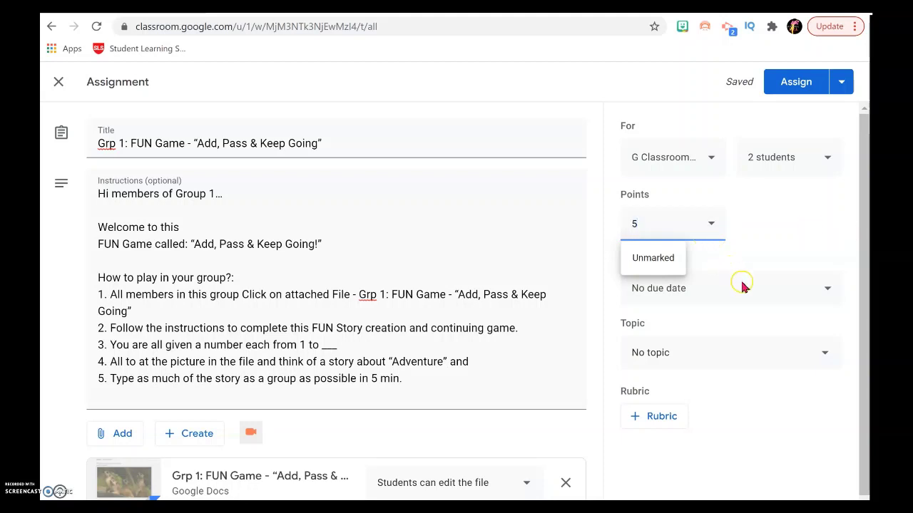
- File the assignment under the existing topic Basic English
click(825, 360)
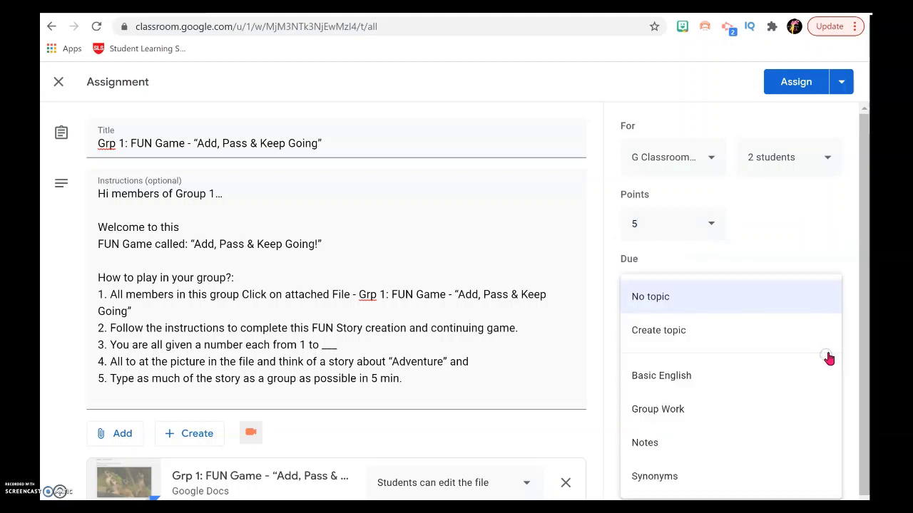
click(740, 309)
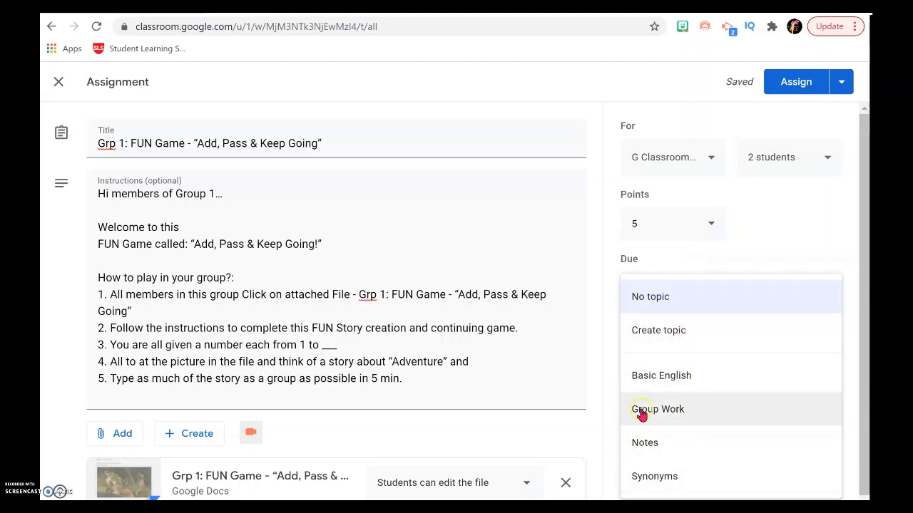
click(668, 376)
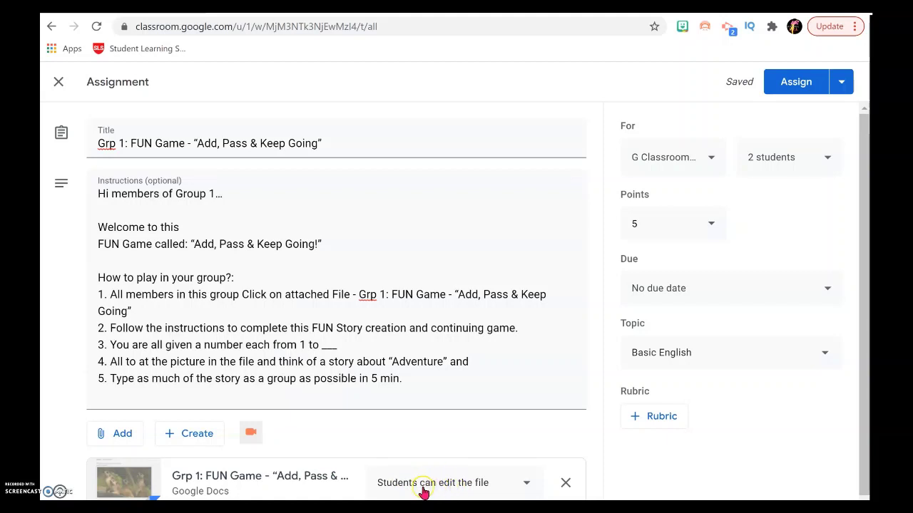
- Assign the Group 1 game to the selected students and return to the class's classwork overview
click(796, 83)
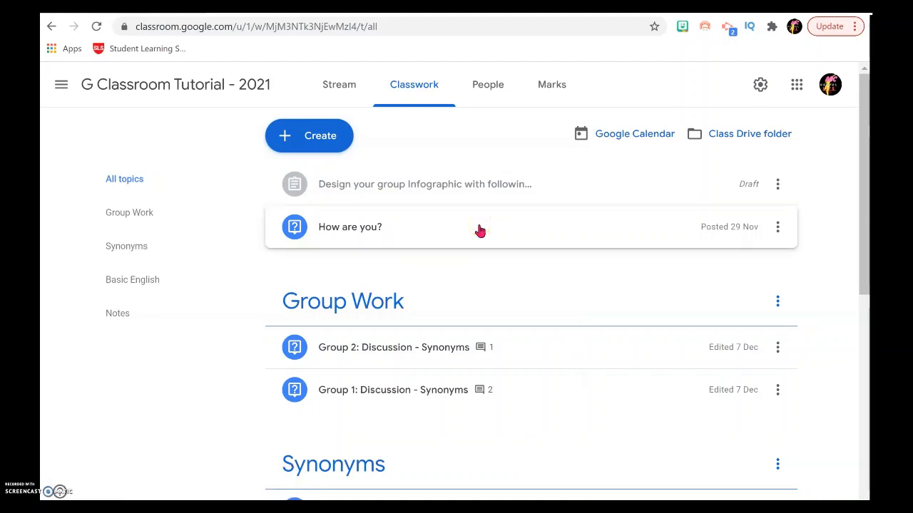
click(417, 95)
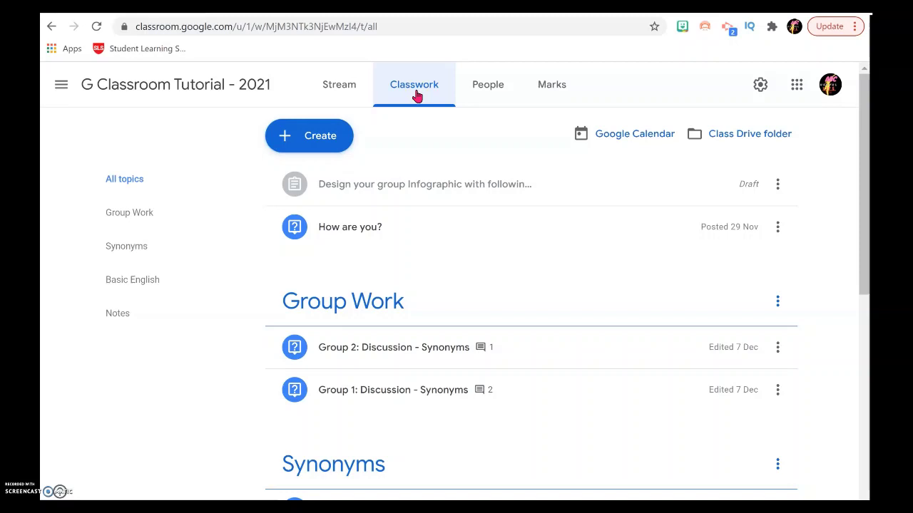
click(380, 83)
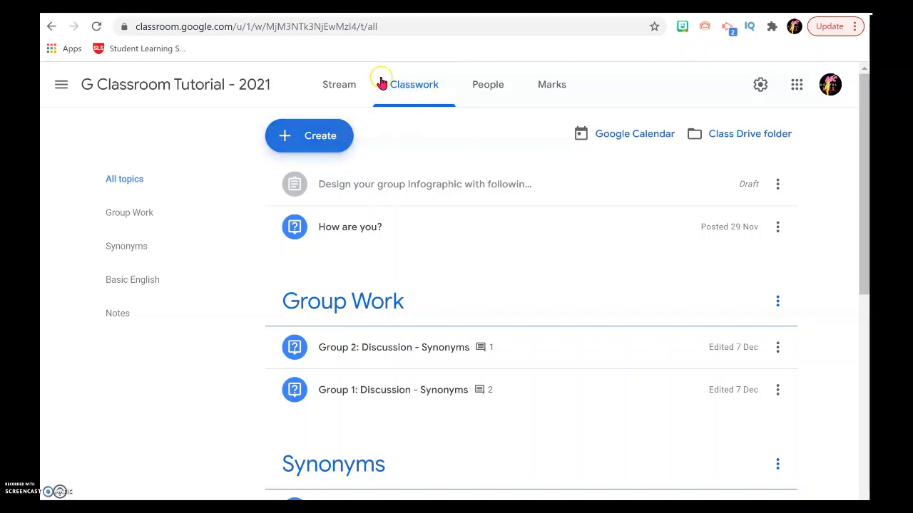
- Reuse the already posted "Grp 1: FUN Game - “Add, Pass & Keep Going”" assignment, not its draft, as the basis for a new assignment
click(417, 90)
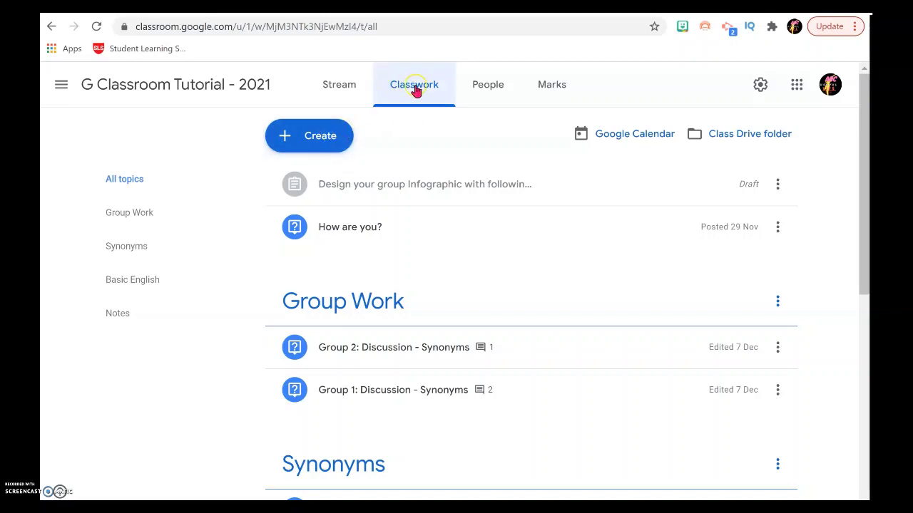
click(319, 140)
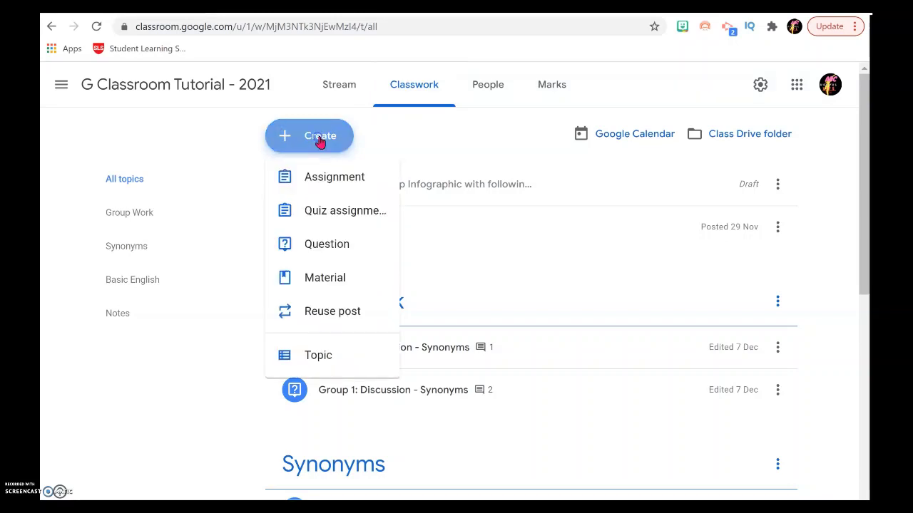
click(322, 321)
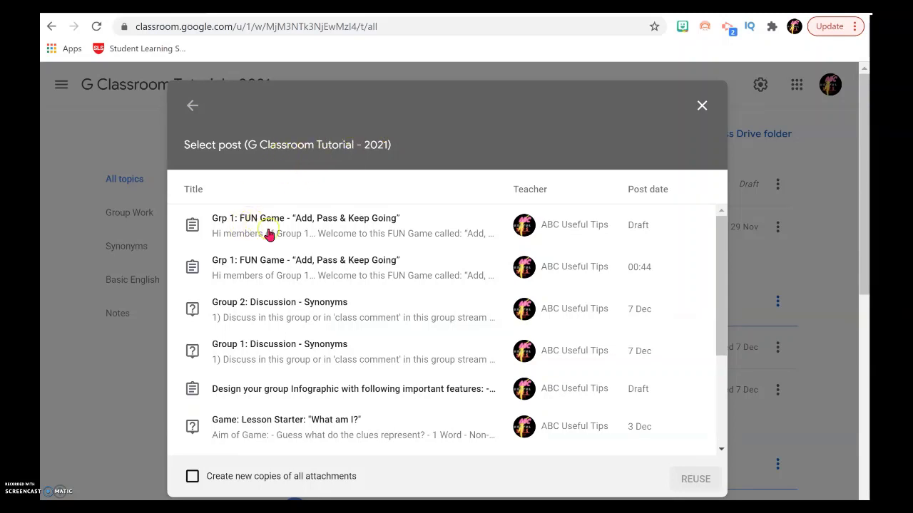
click(341, 225)
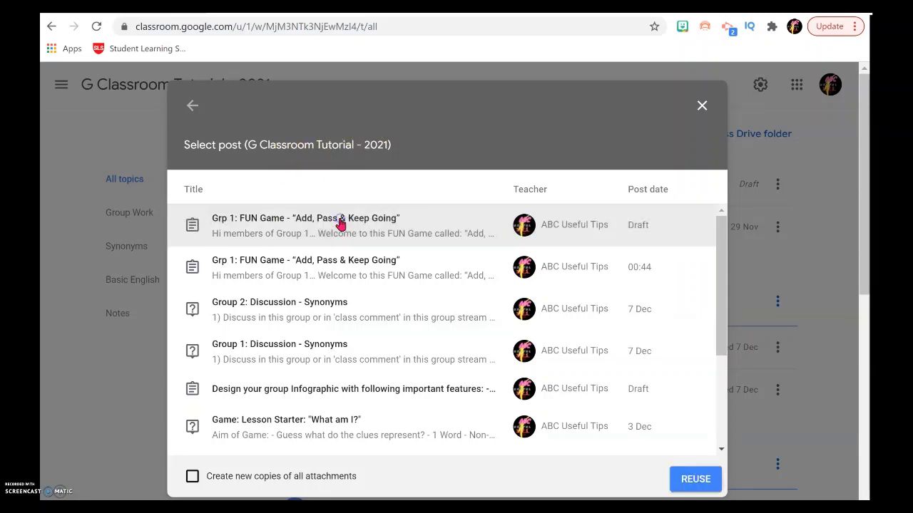
click(320, 264)
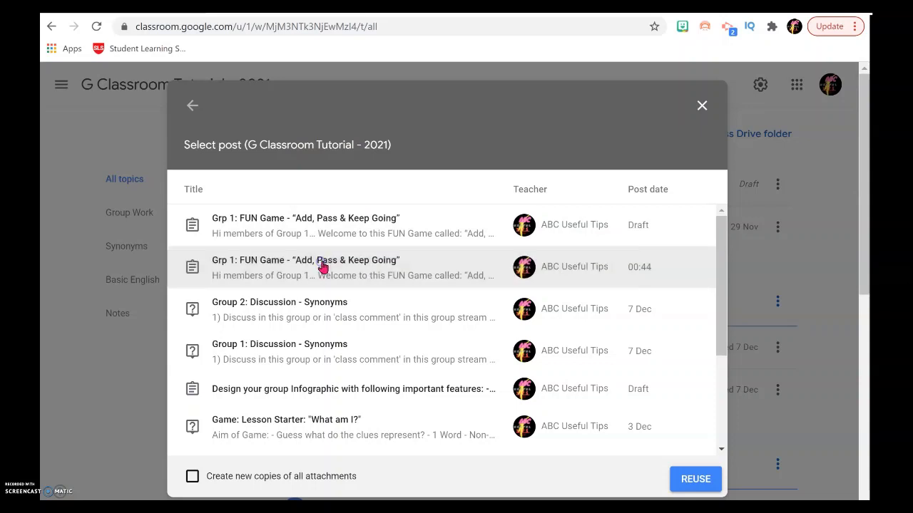
click(699, 481)
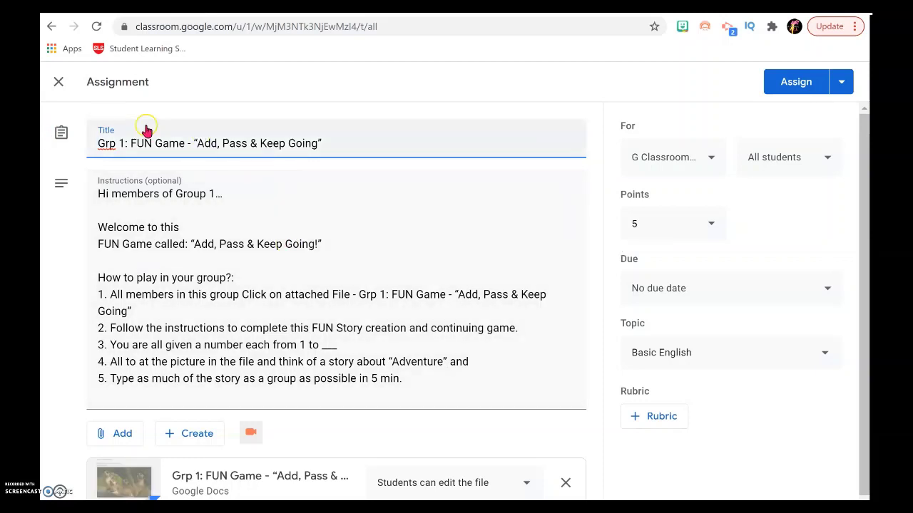
- Change the group number in the reused assignment's title so it reads "Grp 2: FUN Game - “Add, Pass & Keep Going”"
click(178, 119)
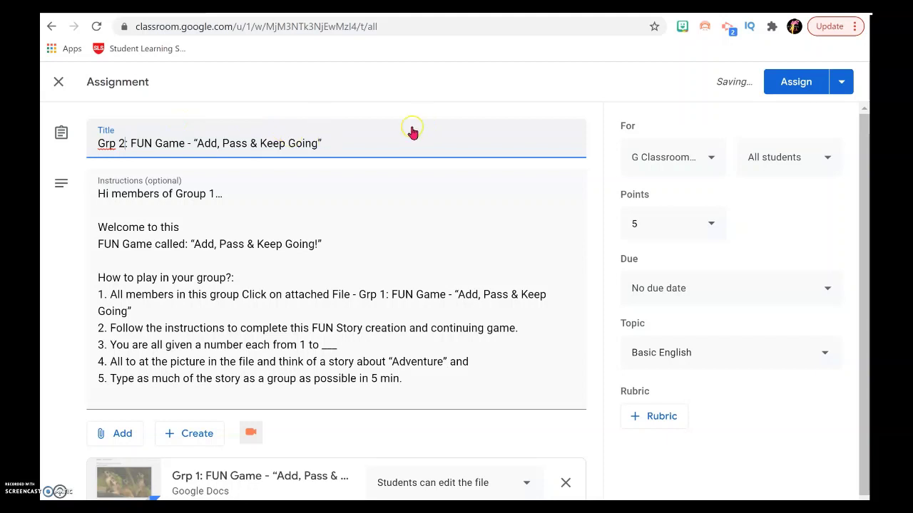
click(208, 189)
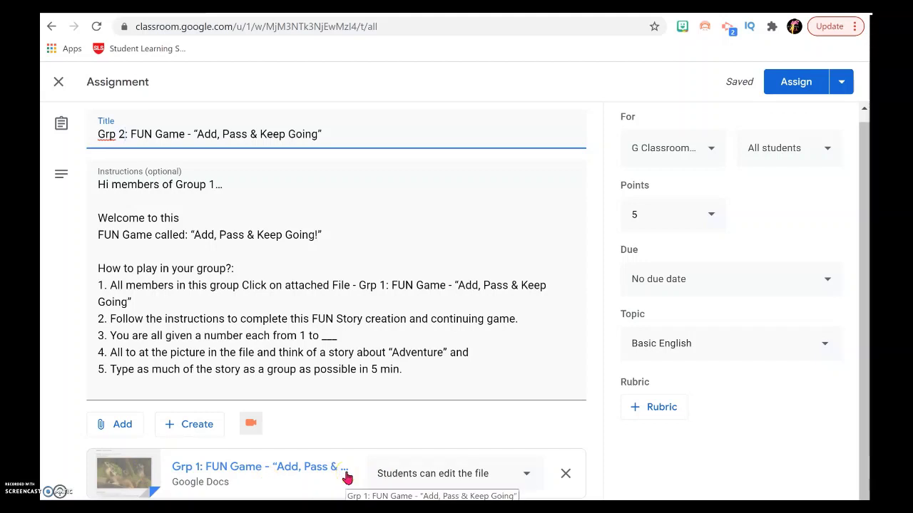
- Replace the attached Grp 1 document with the "Group 2: FUN Game" document from Google Drive
click(565, 474)
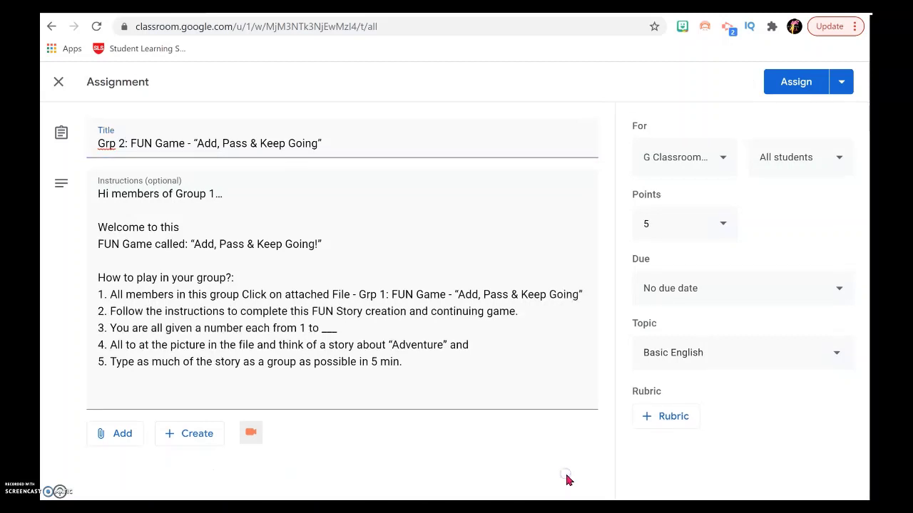
click(120, 437)
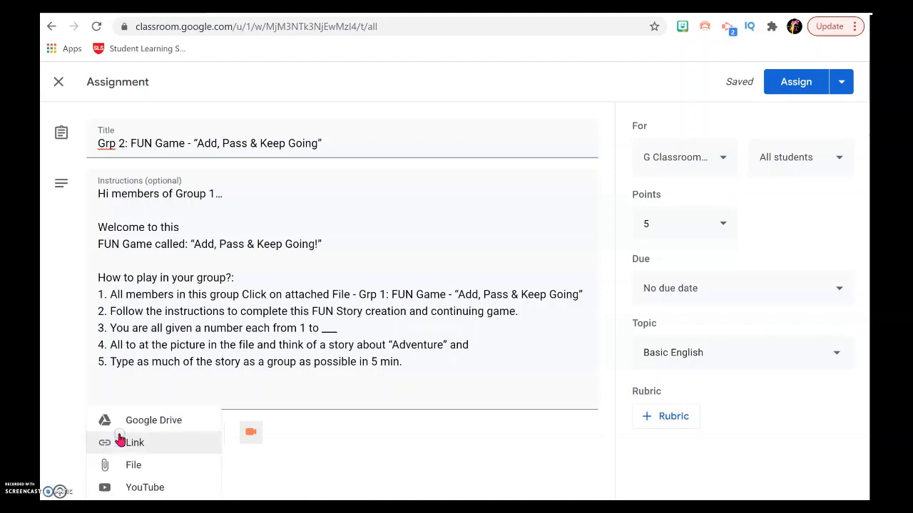
click(150, 422)
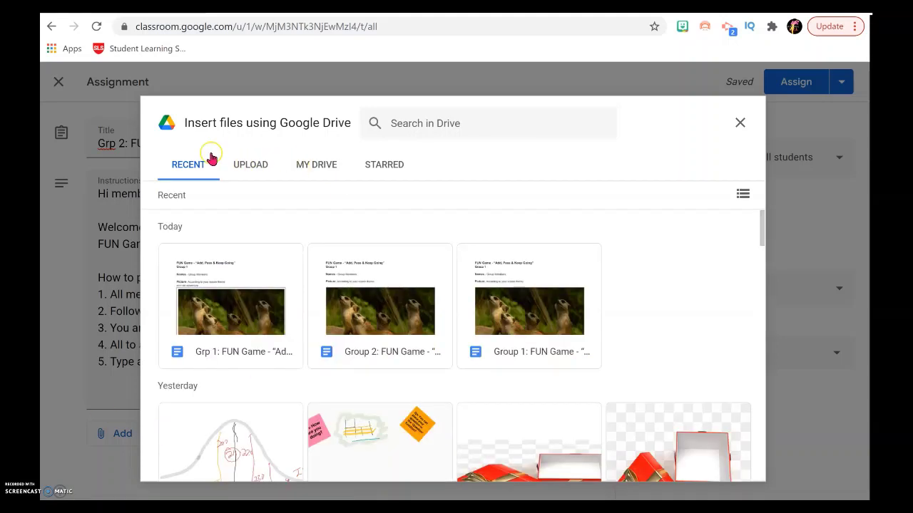
click(397, 321)
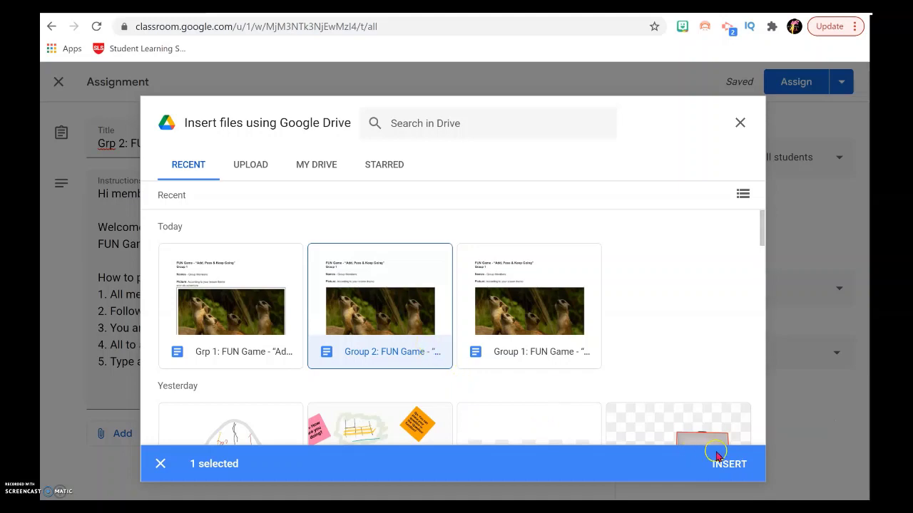
click(742, 467)
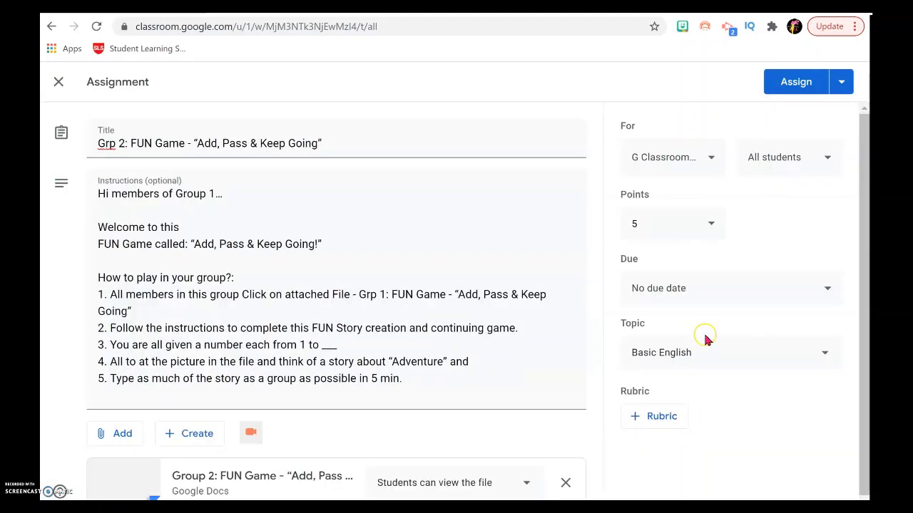
- Set the attached Group 2 document's permission to "Students can edit the file"
click(411, 367)
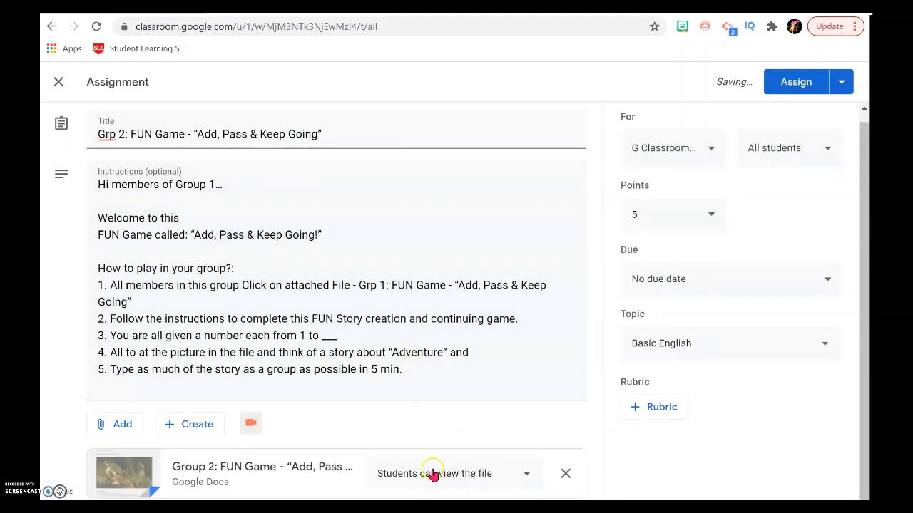
click(526, 474)
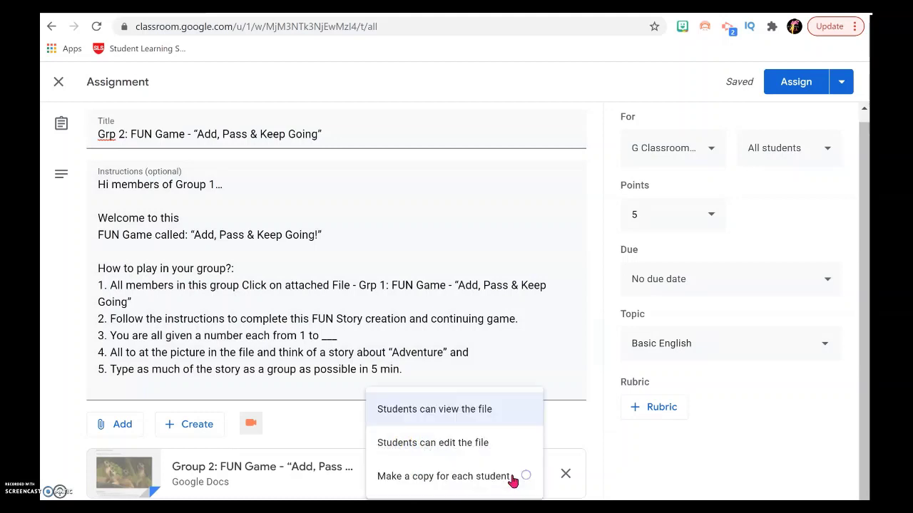
click(469, 444)
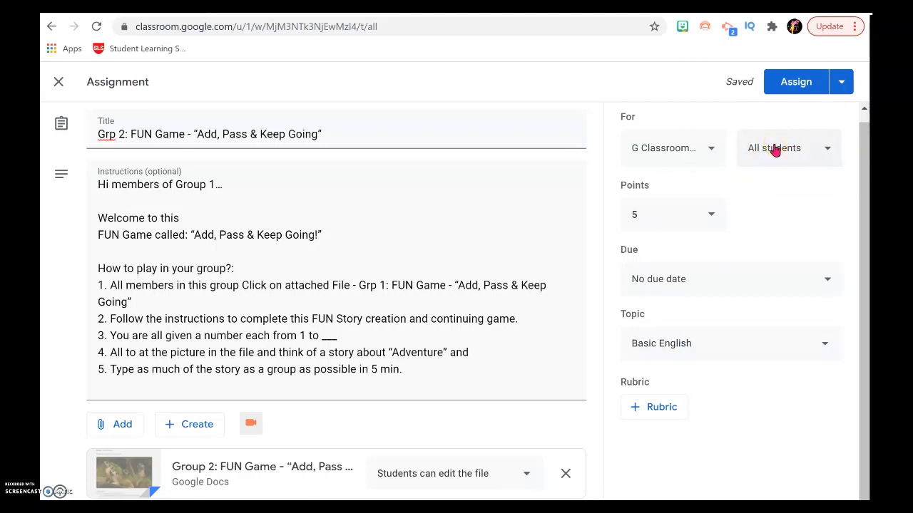
- Limit the assignment to the last two students in the class list by deselecting the first two
click(828, 149)
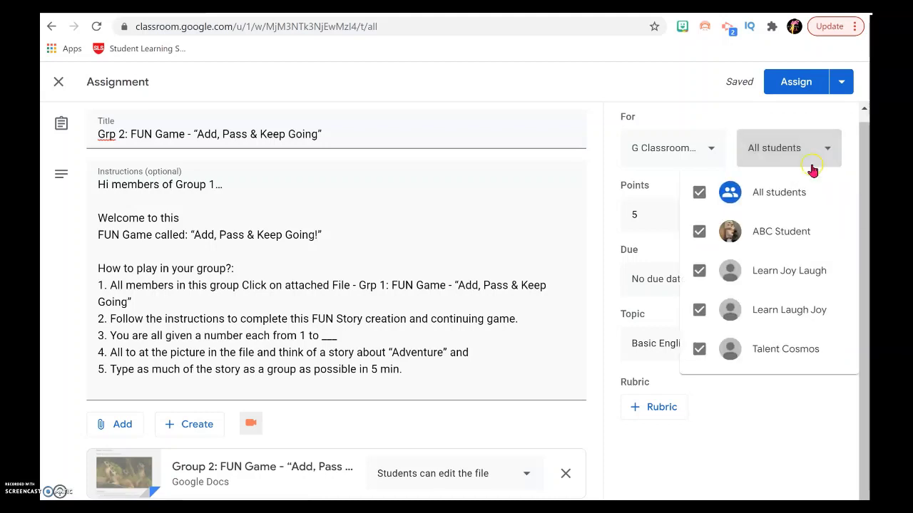
click(704, 235)
click(701, 275)
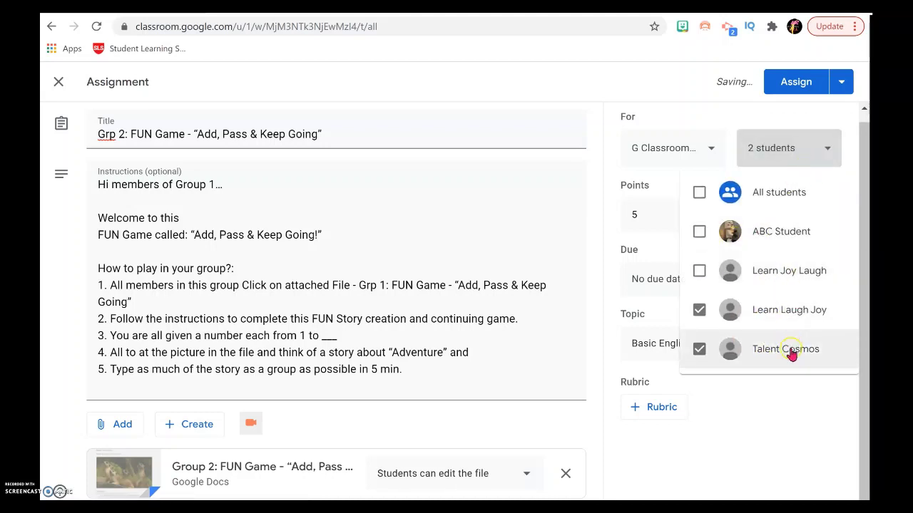
click(731, 128)
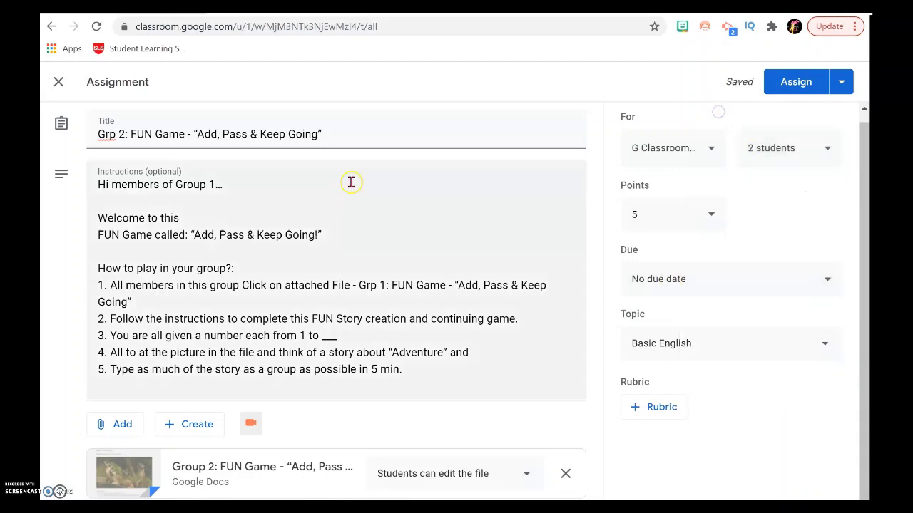
- Assign the Grp 2 game to the selected students and check the posts in the Basic English topic and the class stream
click(792, 82)
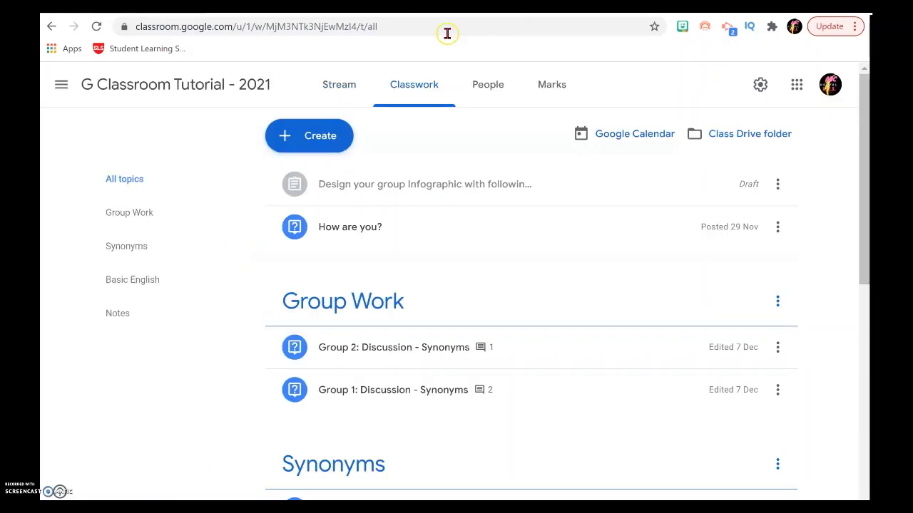
scroll(495, 275, down, 5)
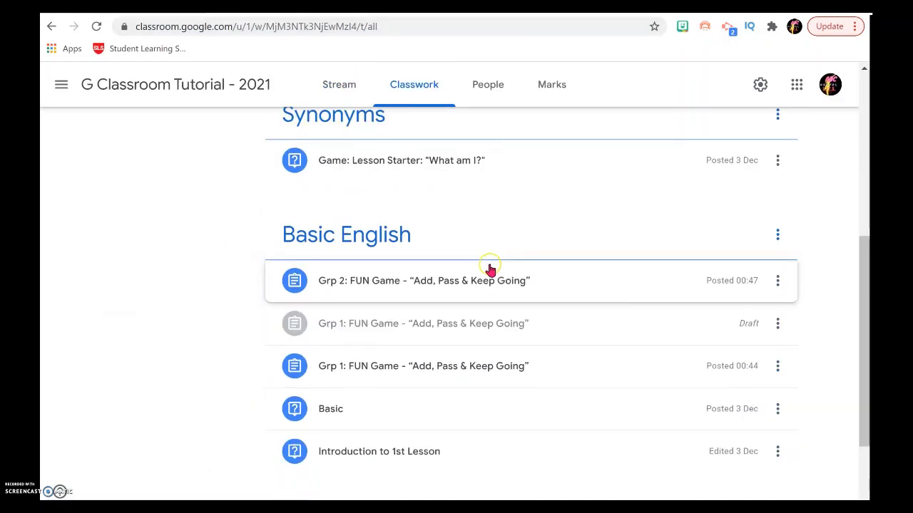
click(329, 89)
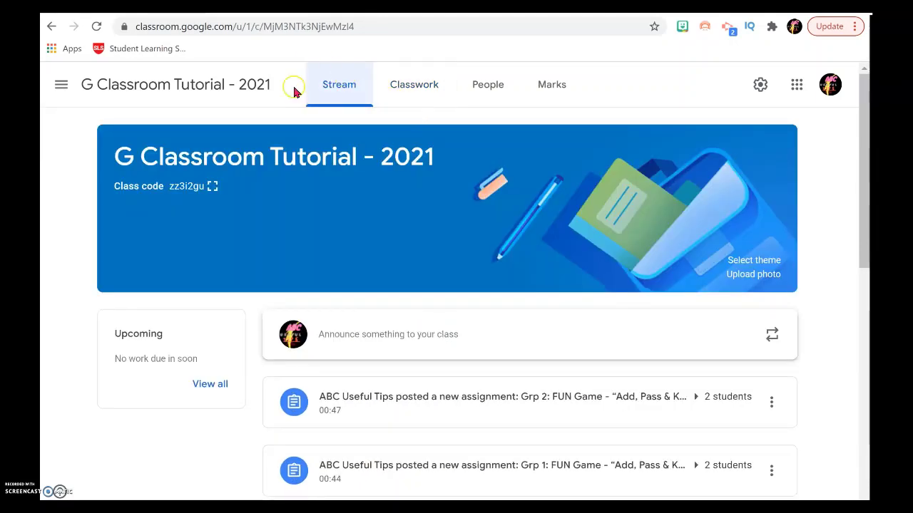